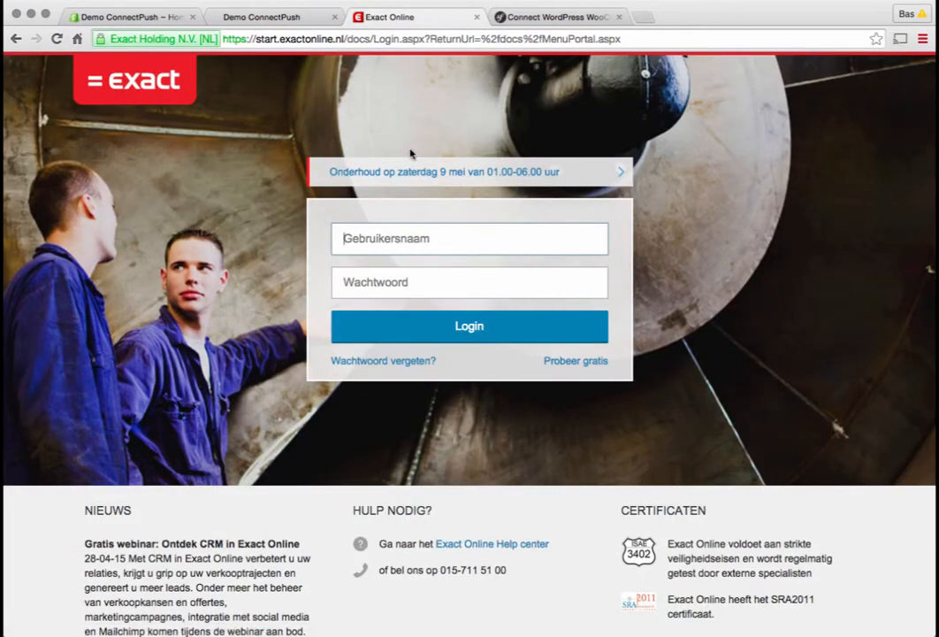
Look over the open ConnectPush, demo storefront, Shopify admin and Exact Online pages, finishing on the ConnectPush login page
click(532, 18)
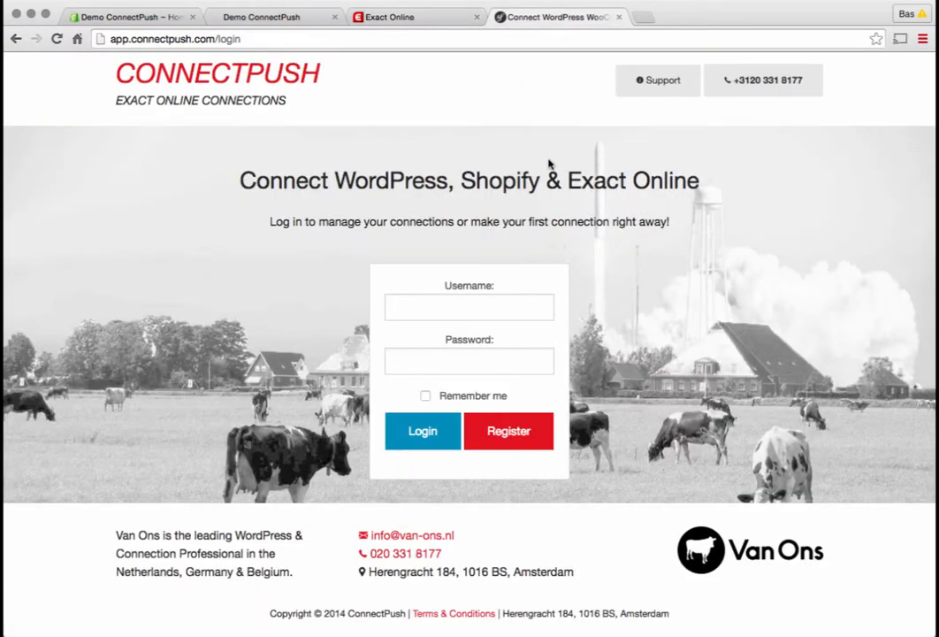
click(258, 19)
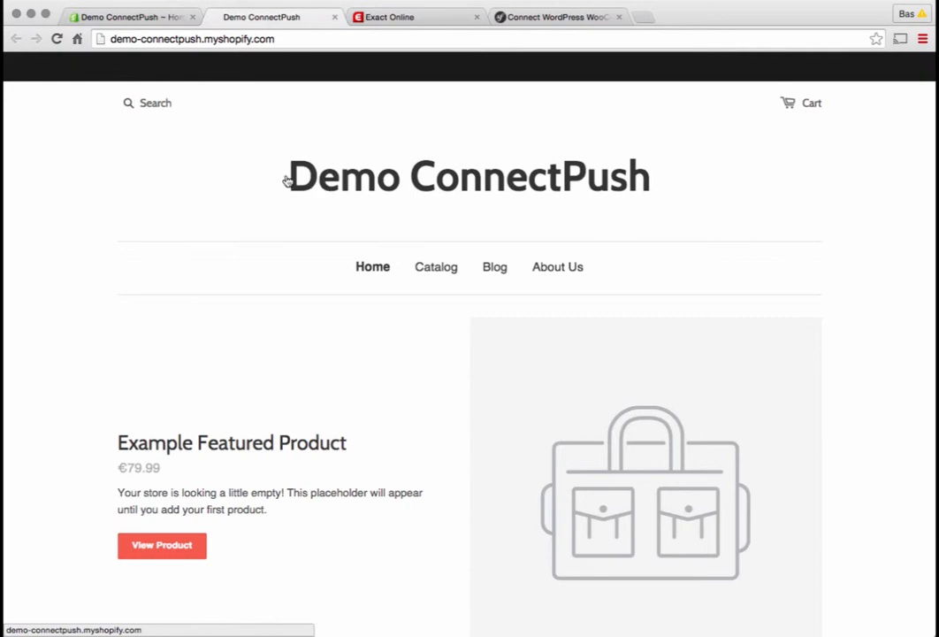
click(138, 19)
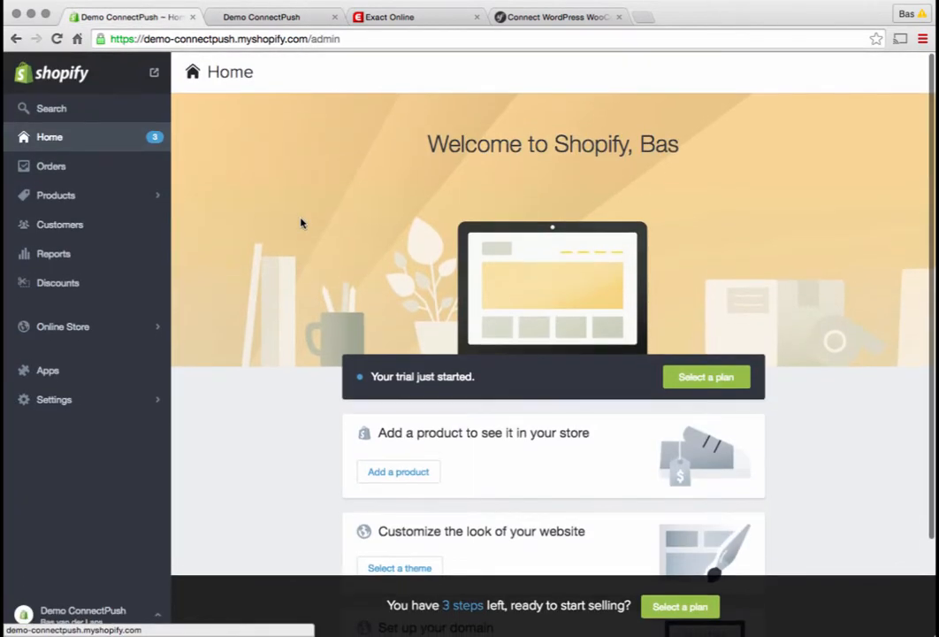
click(396, 19)
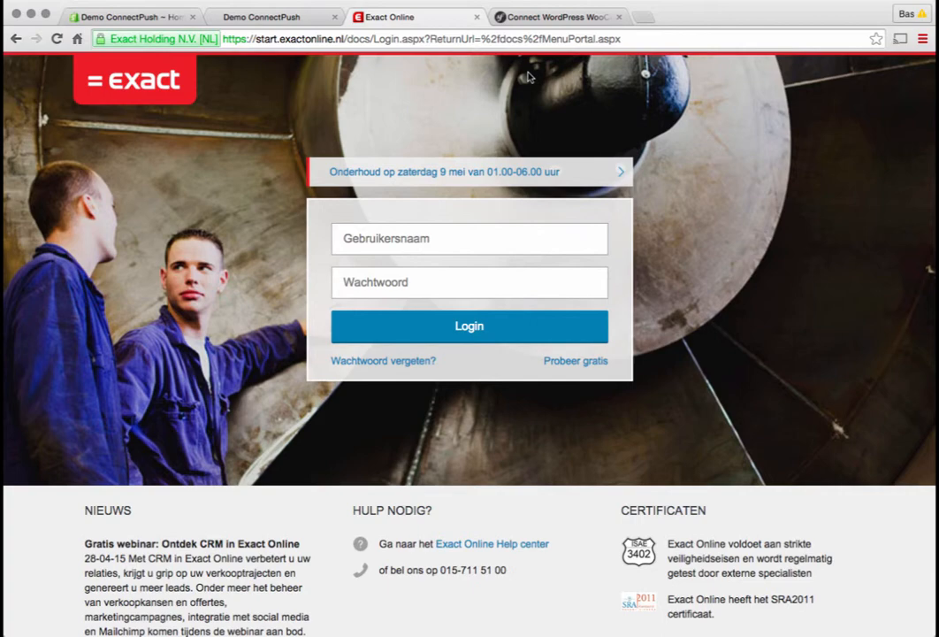
click(520, 19)
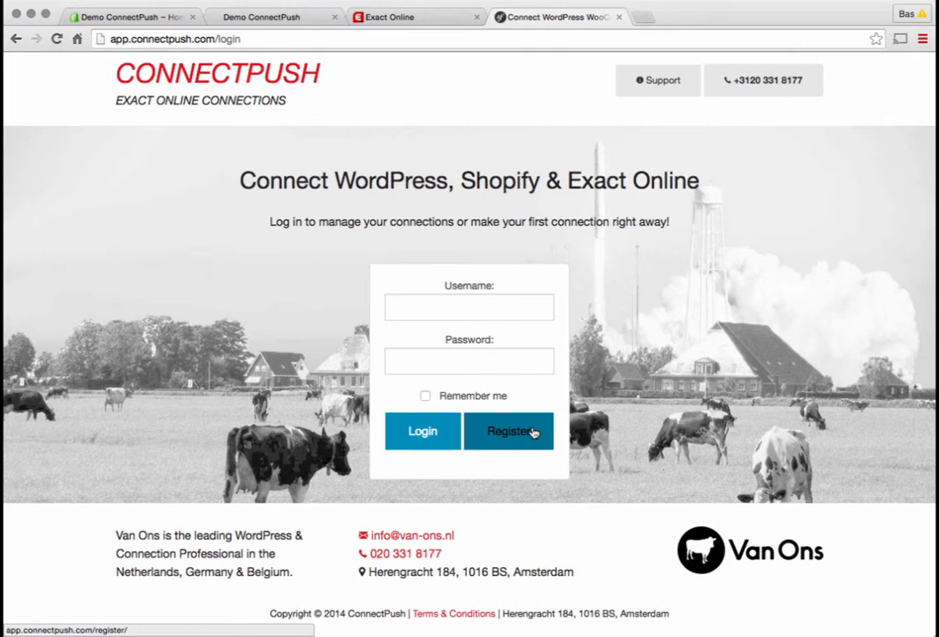
Log in to ConnectPush with username shopifyexample and the account password, and refuse password saving for this site
click(423, 308)
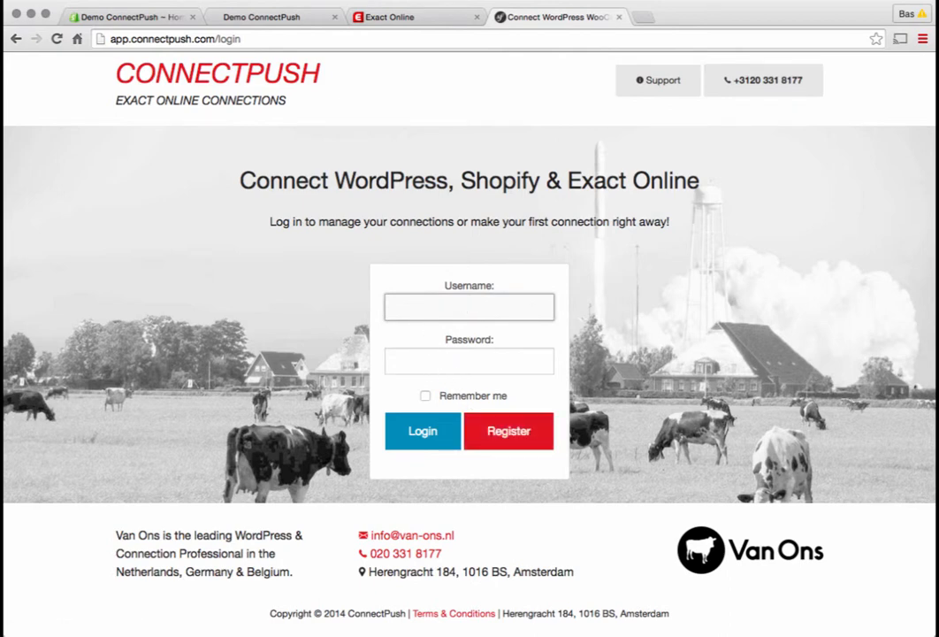
text(shopifyexample)
key(Tab)
text(********)
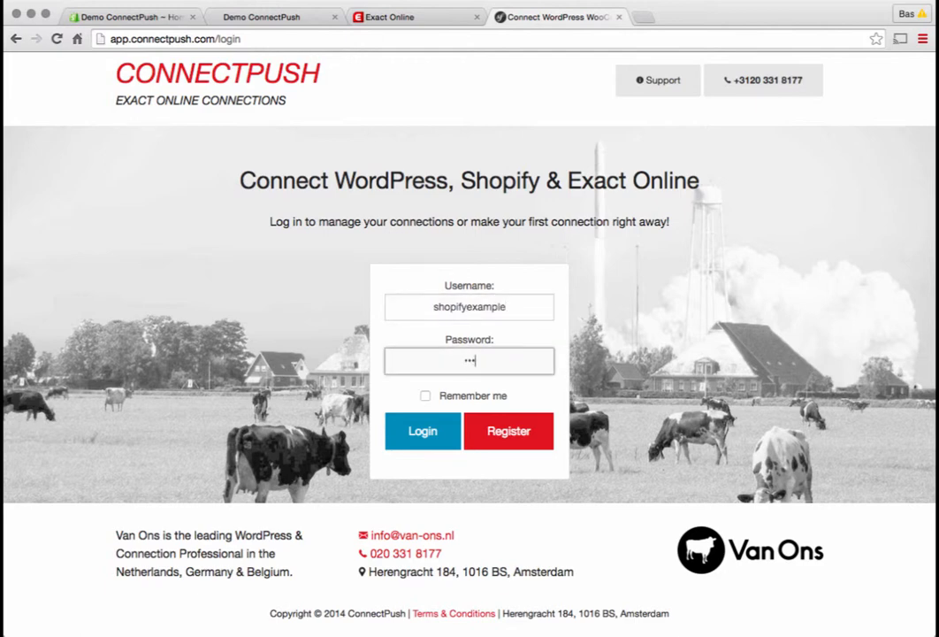
click(422, 430)
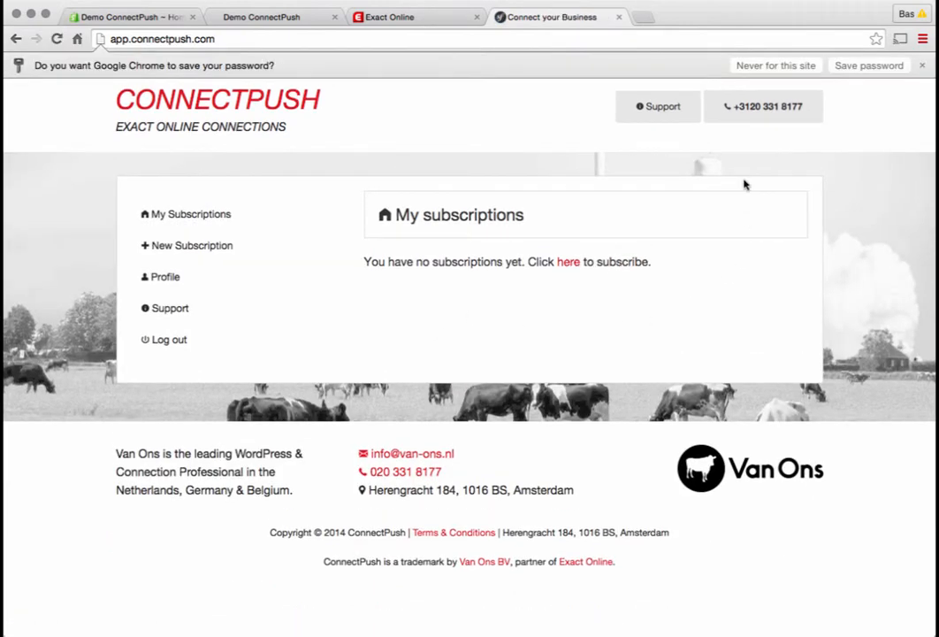
click(765, 67)
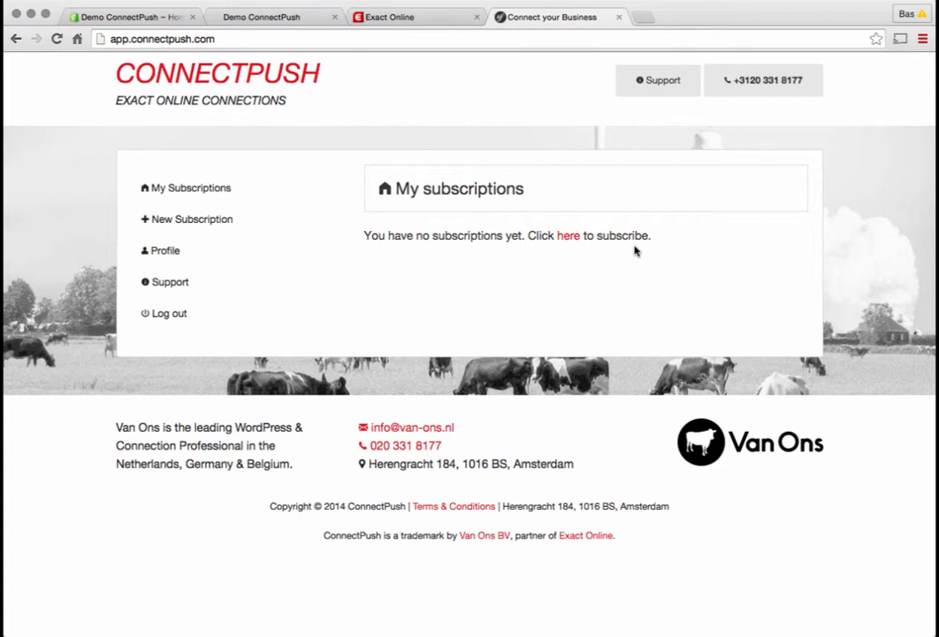
Start a new subscription and sign up for the connection from Shopify to Exact
click(270, 219)
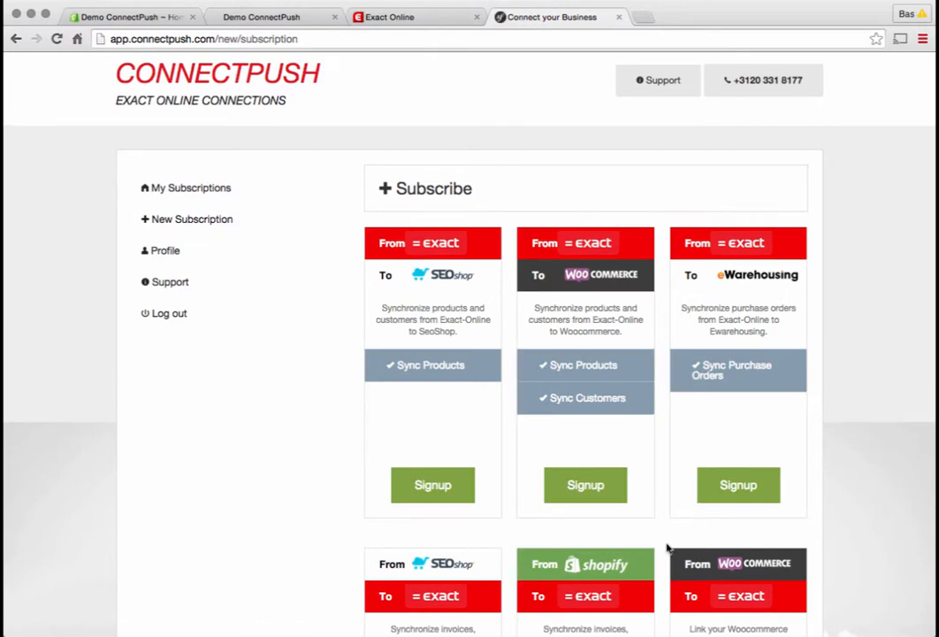
scroll(668, 548, down, 5)
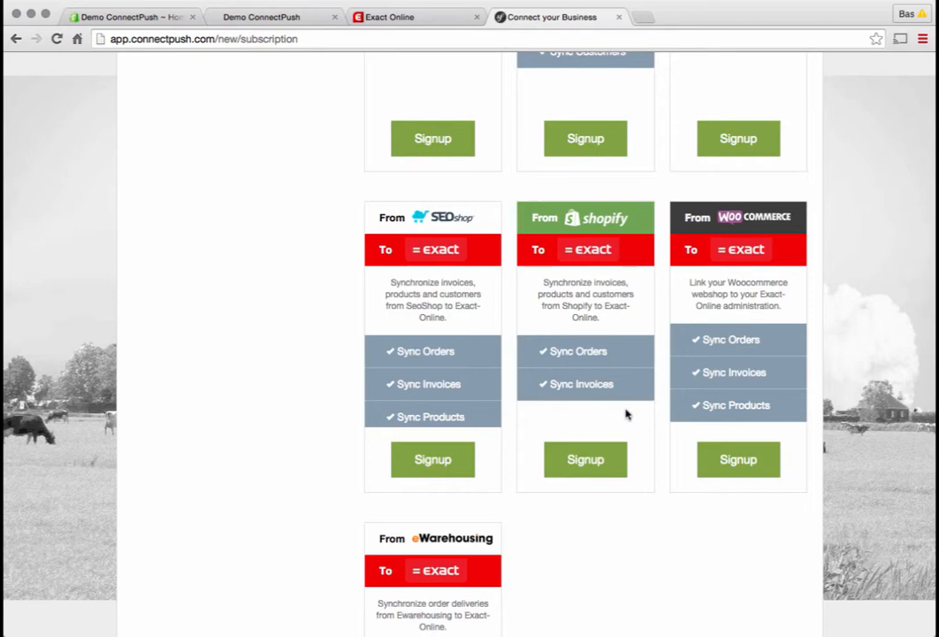
click(591, 462)
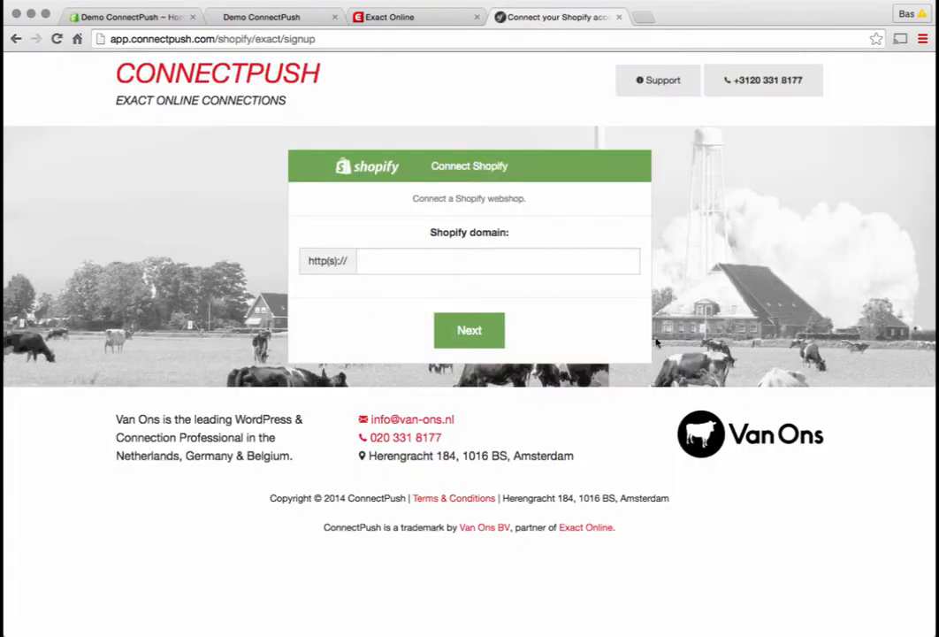
Copy the web address of the demo Shopify storefront for the Shopify domain field
click(380, 265)
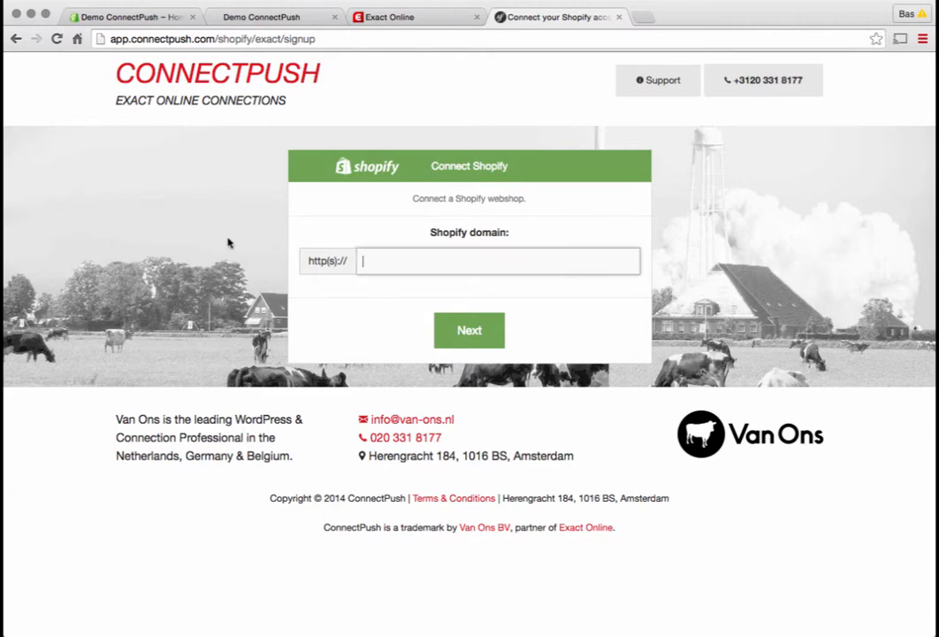
click(115, 20)
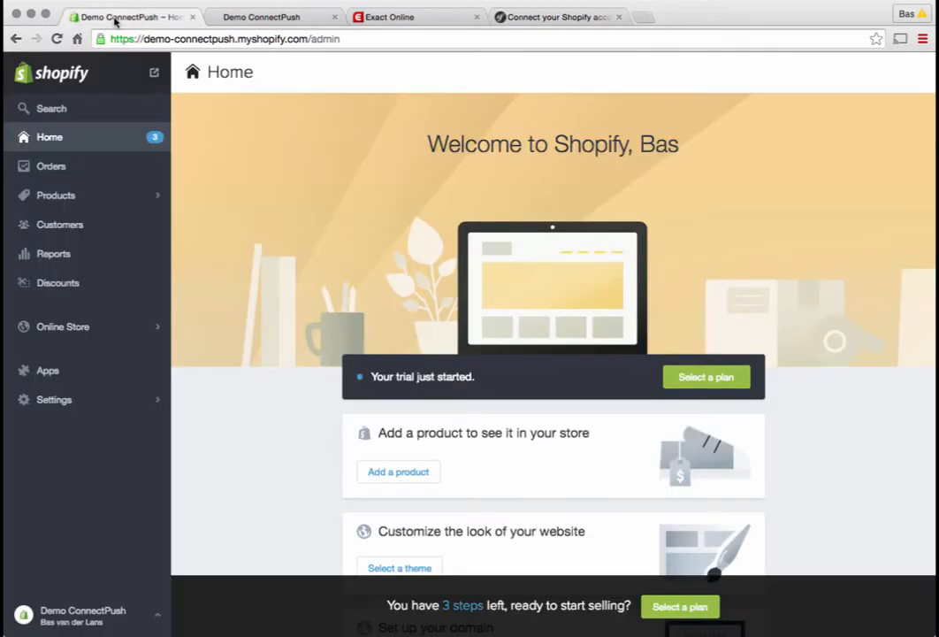
click(221, 19)
drag(110, 38, 277, 33)
key(super+c)
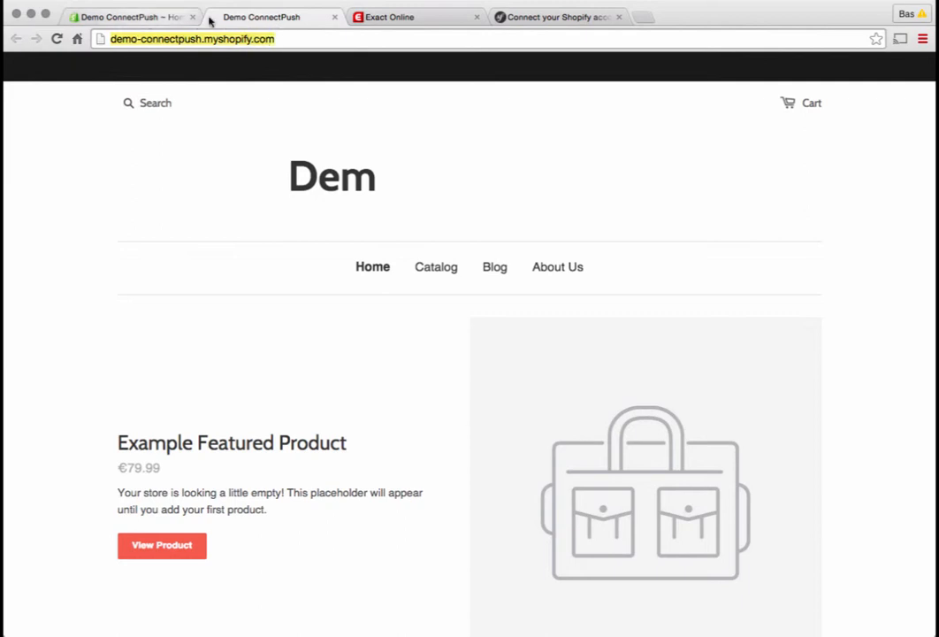
Paste the store address as the Shopify domain, trim it to demo-connectpush.myshopify.com, and continue
click(506, 17)
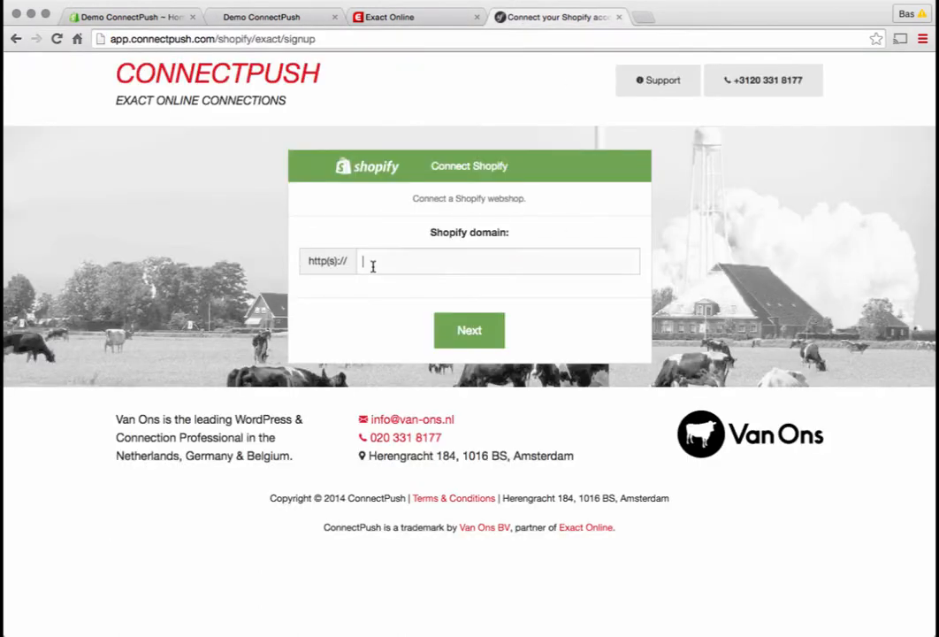
key(super+v)
drag(390, 262, 330, 260)
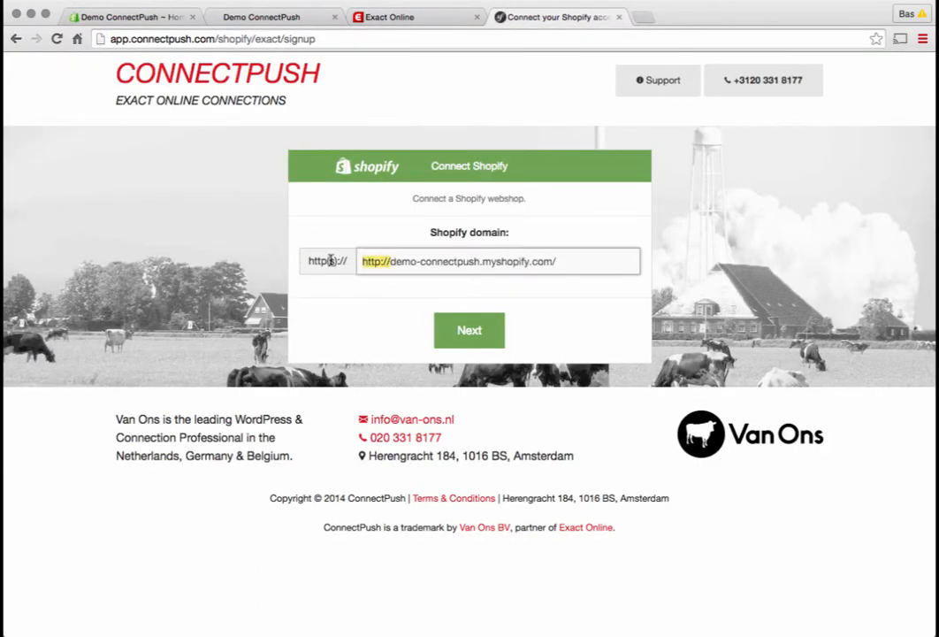
key(BackSpace)
click(561, 260)
key(BackSpace)
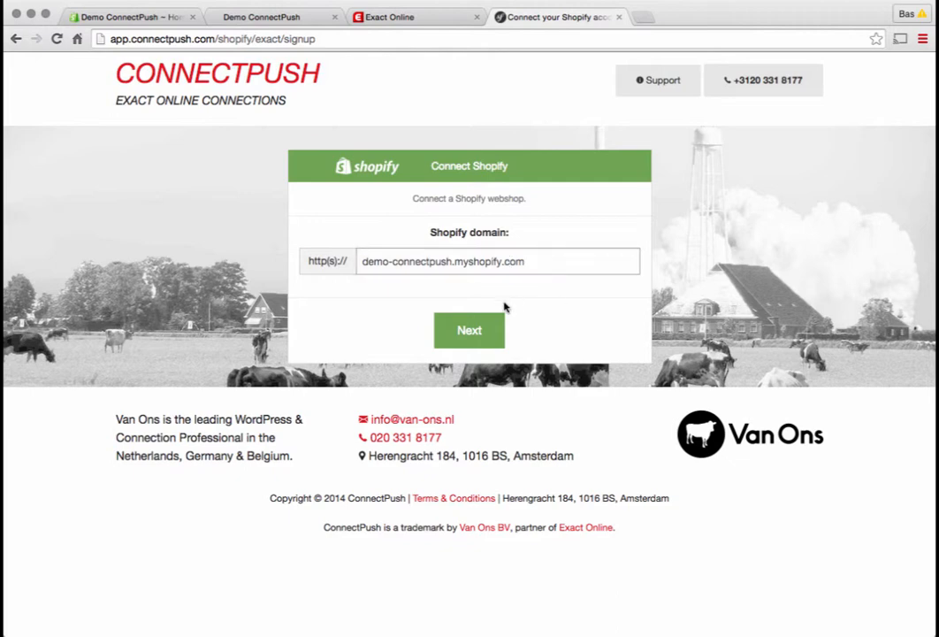
click(488, 327)
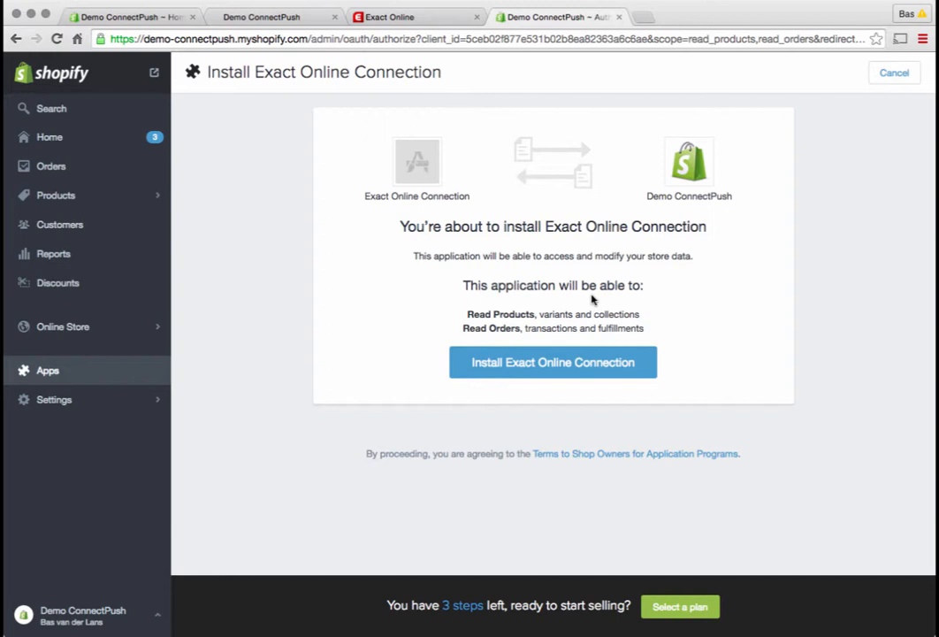
Install the Exact Online Connection app in the Shopify store and choose the NL/EN Exact Online environment
click(552, 363)
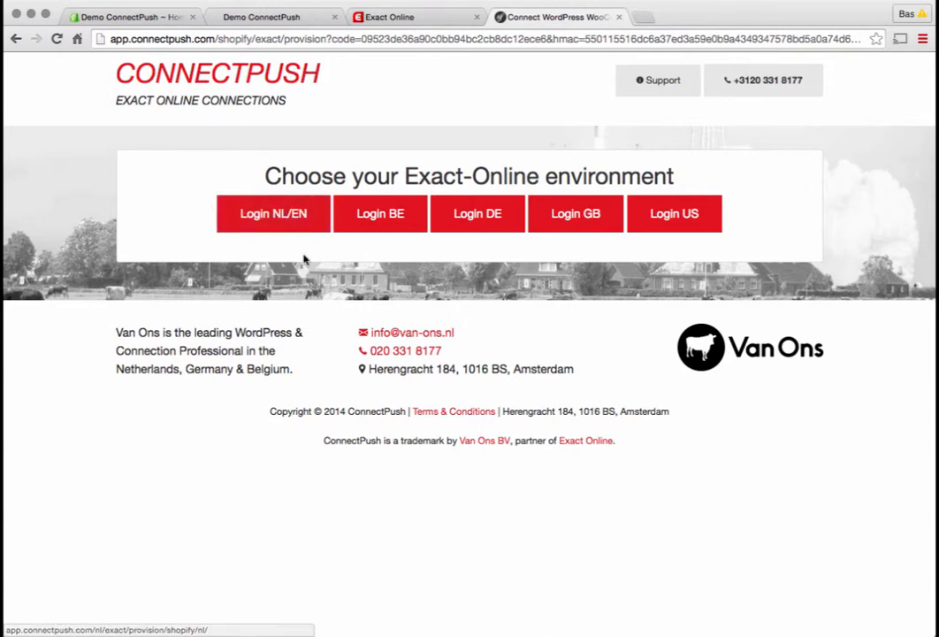
click(254, 222)
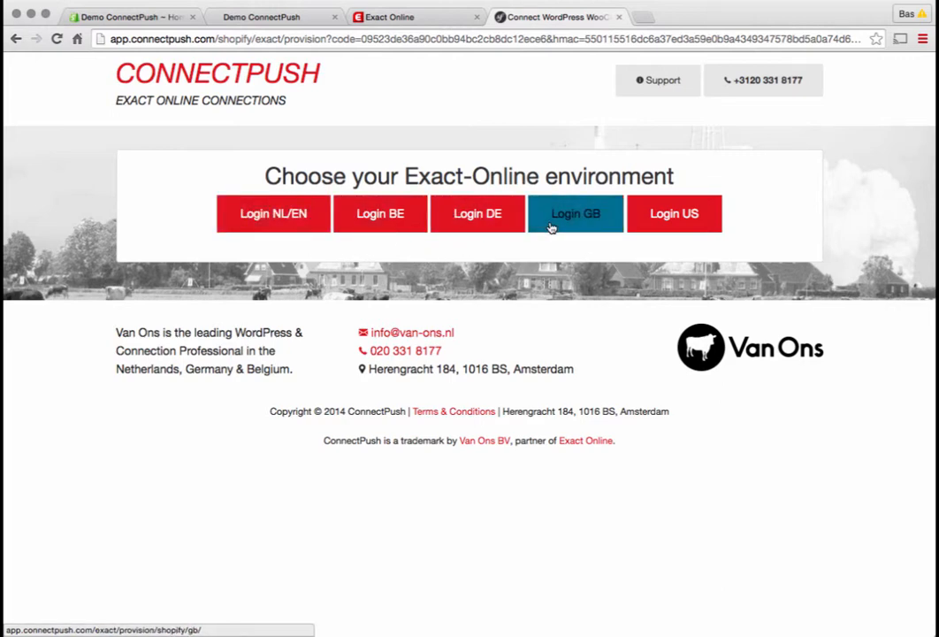
click(247, 217)
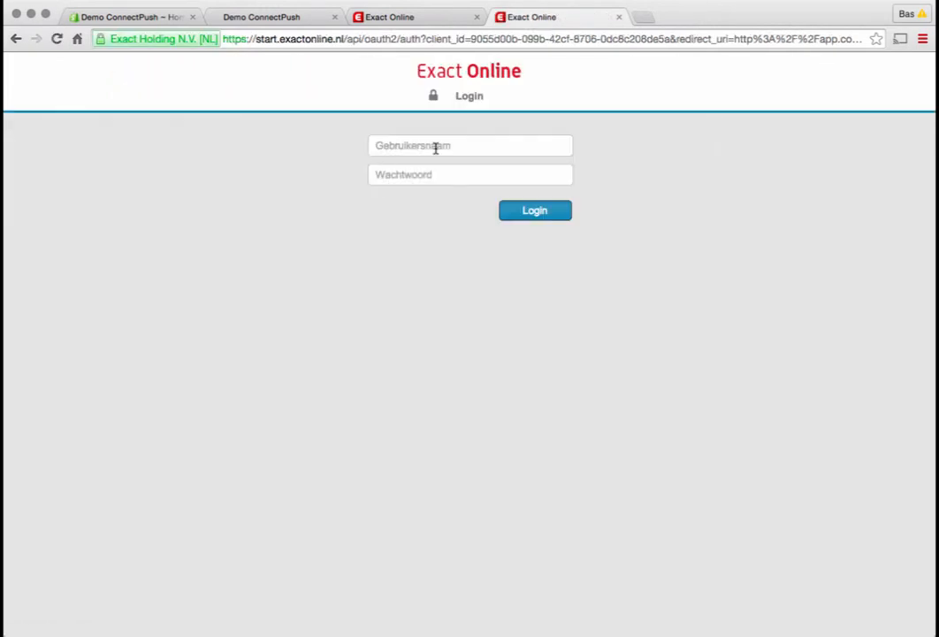
Log in to Exact Online with the account's e-mail as username and the account password
click(436, 146)
text(B)
key(Down)
key(Tab)
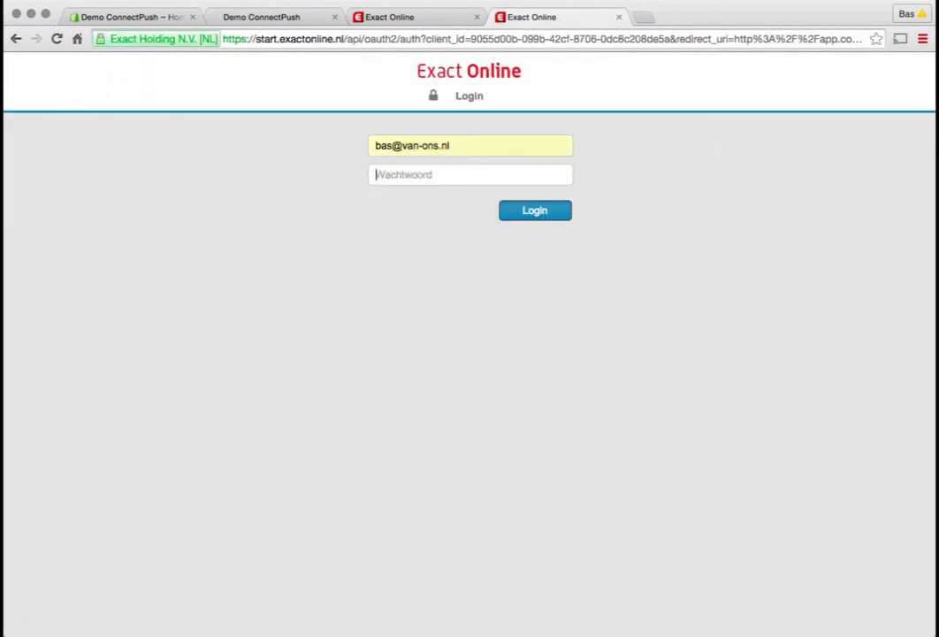
text(•••••••)
click(551, 212)
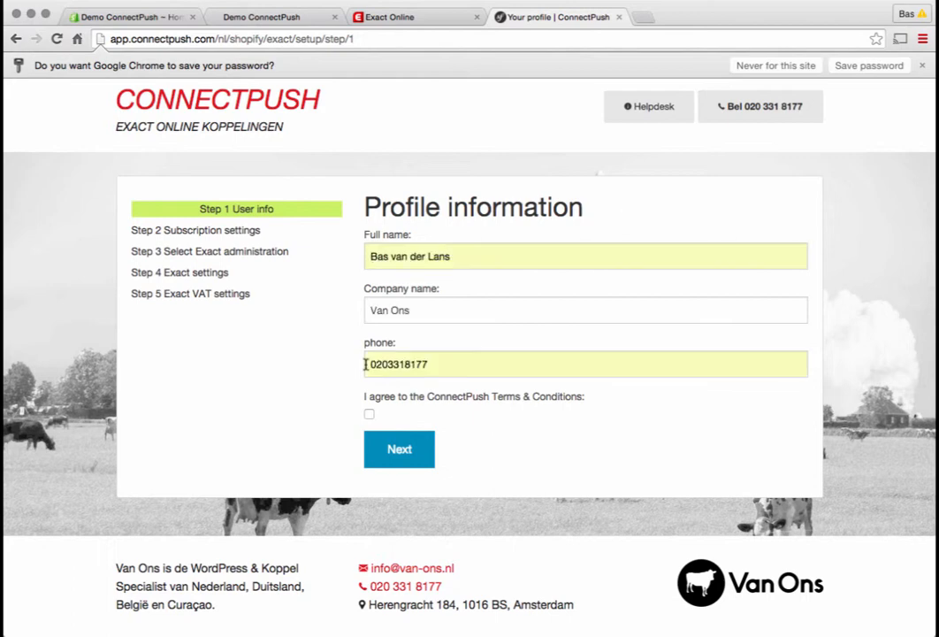
Agree to the ConnectPush Terms & Conditions, continue, set the local country to Netherlands, and submit the subscription settings
click(370, 415)
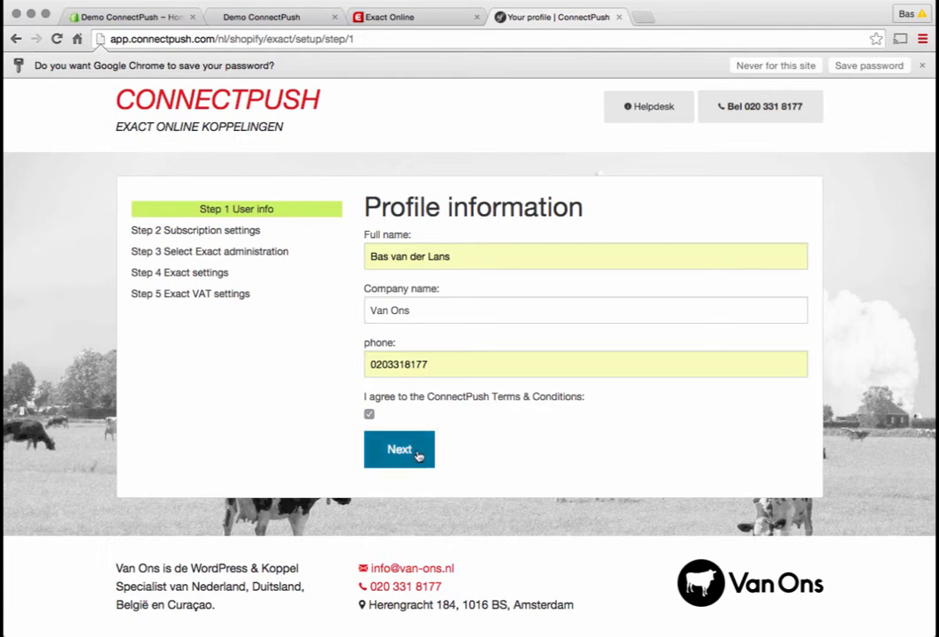
click(418, 455)
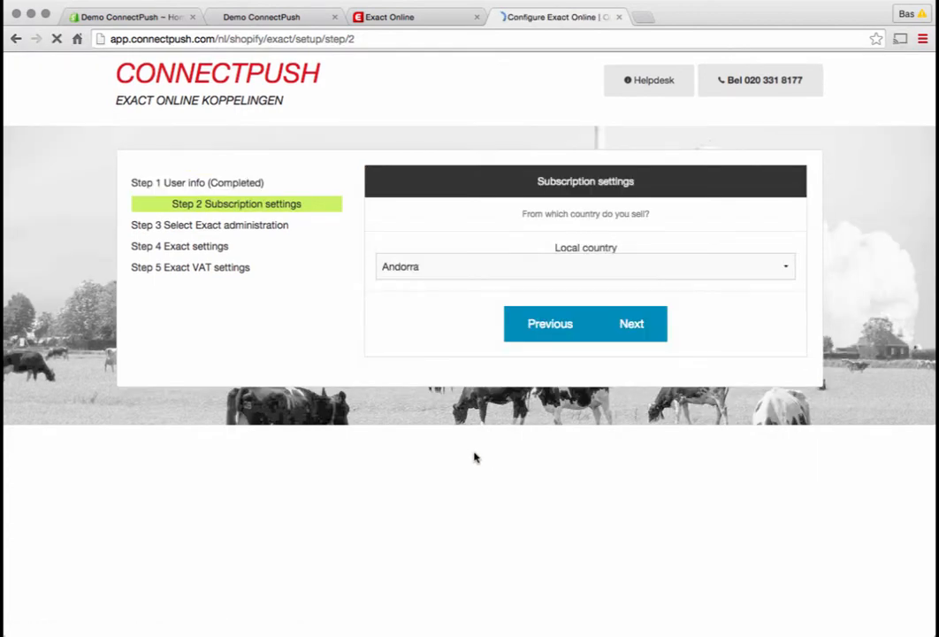
click(518, 274)
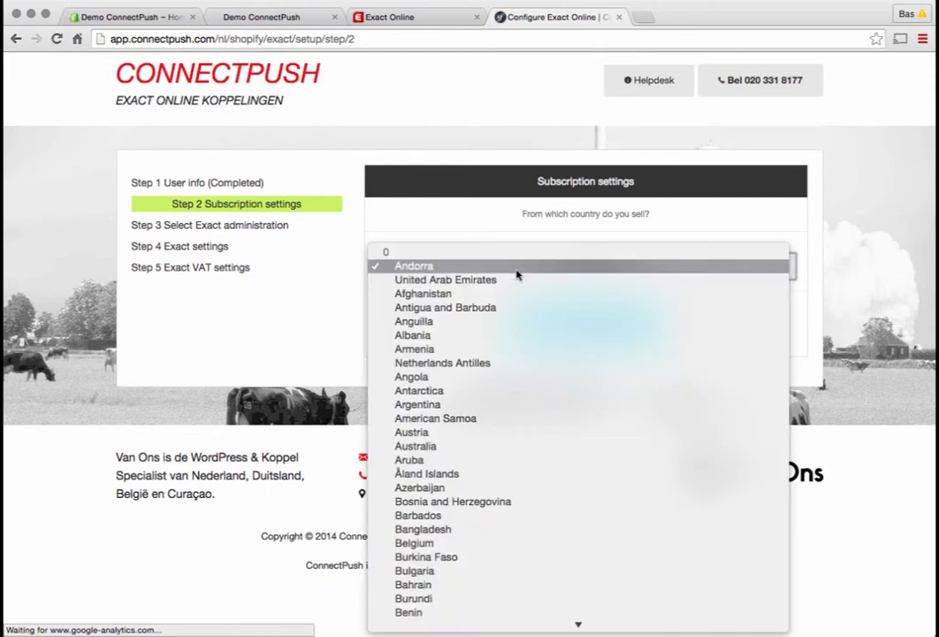
text(net)
key(Return)
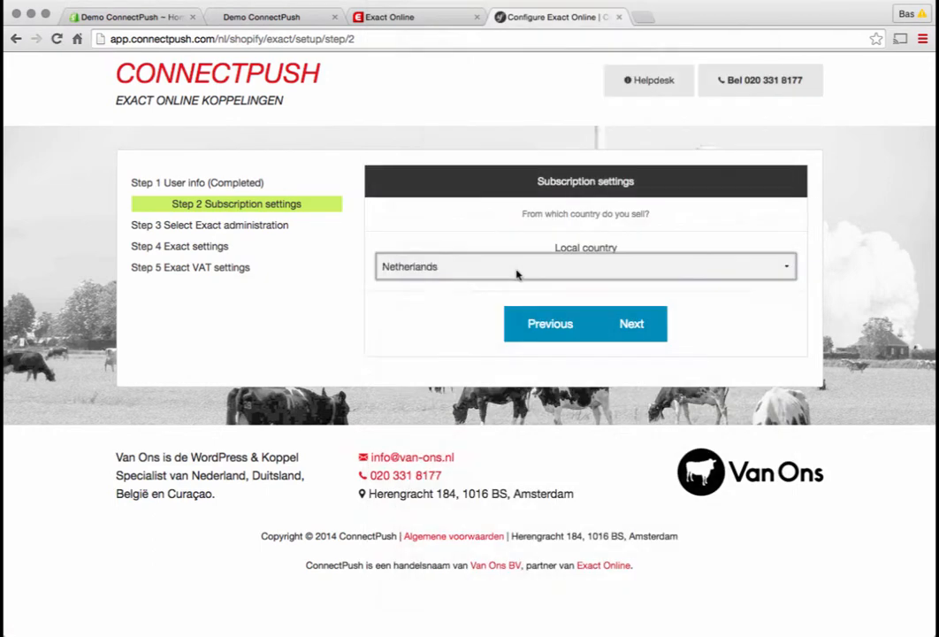
click(640, 322)
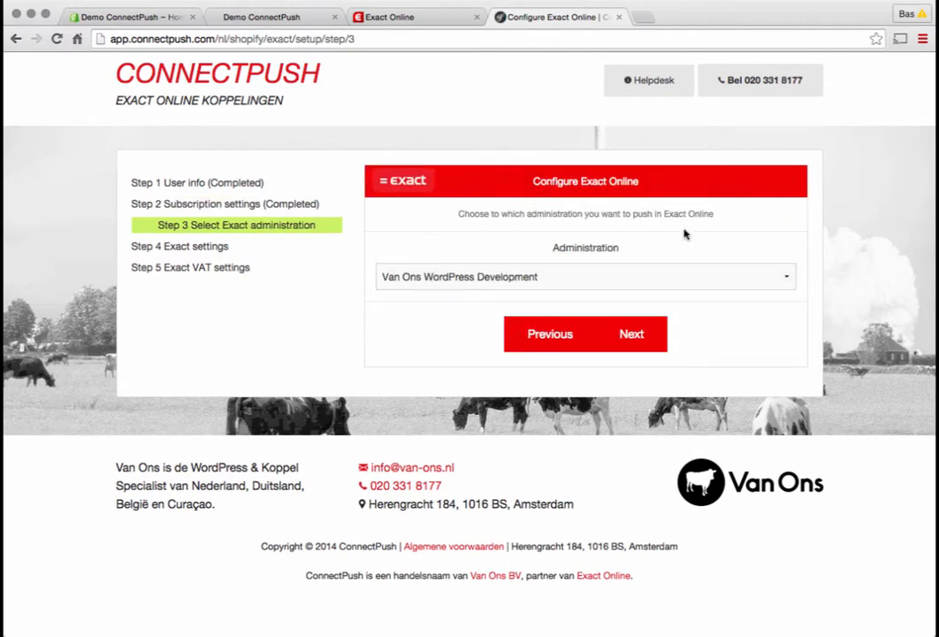
Choose the first DEMO administration as the Exact Online push target and continue to the Exact settings
click(590, 274)
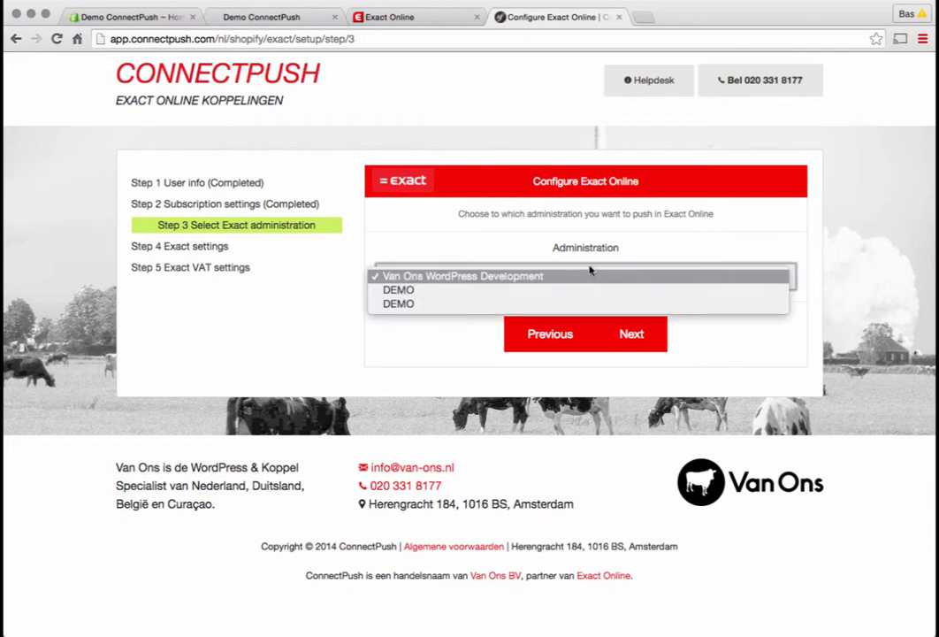
click(594, 289)
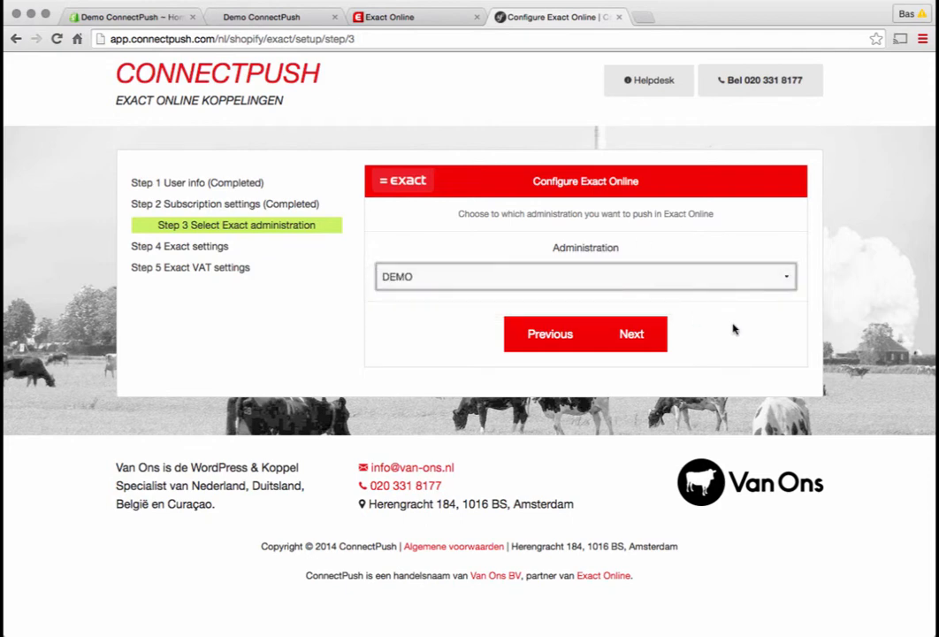
click(633, 353)
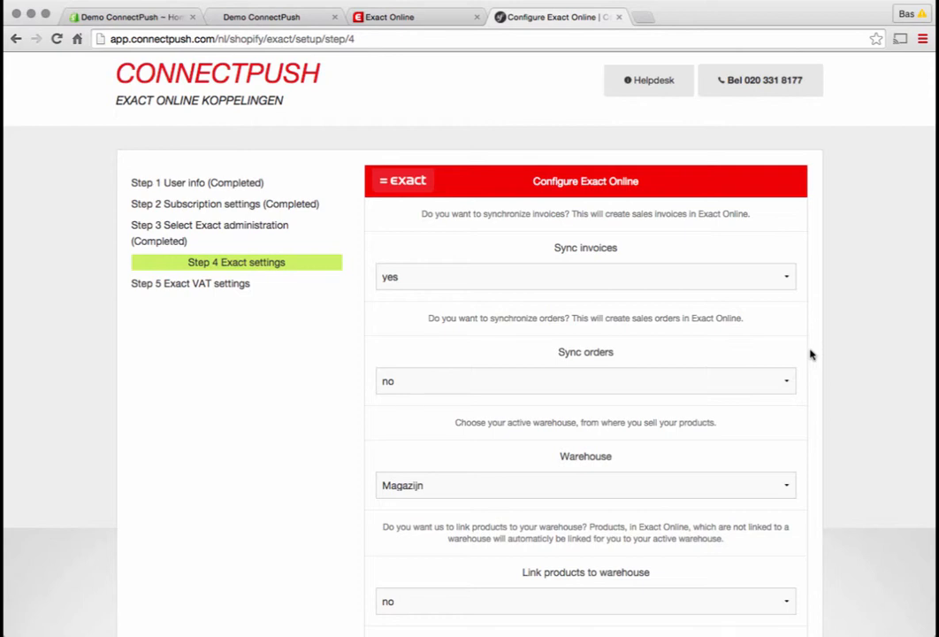
Fill in shipping_SKU as the shipping product SKU in the Exact settings
scroll(811, 354, down, 5)
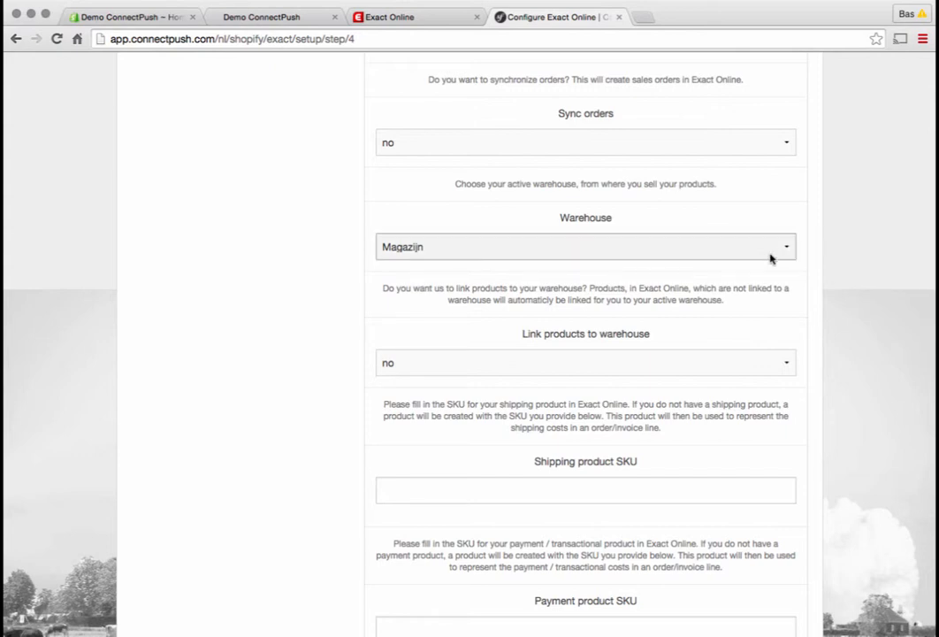
scroll(815, 262, down, 2)
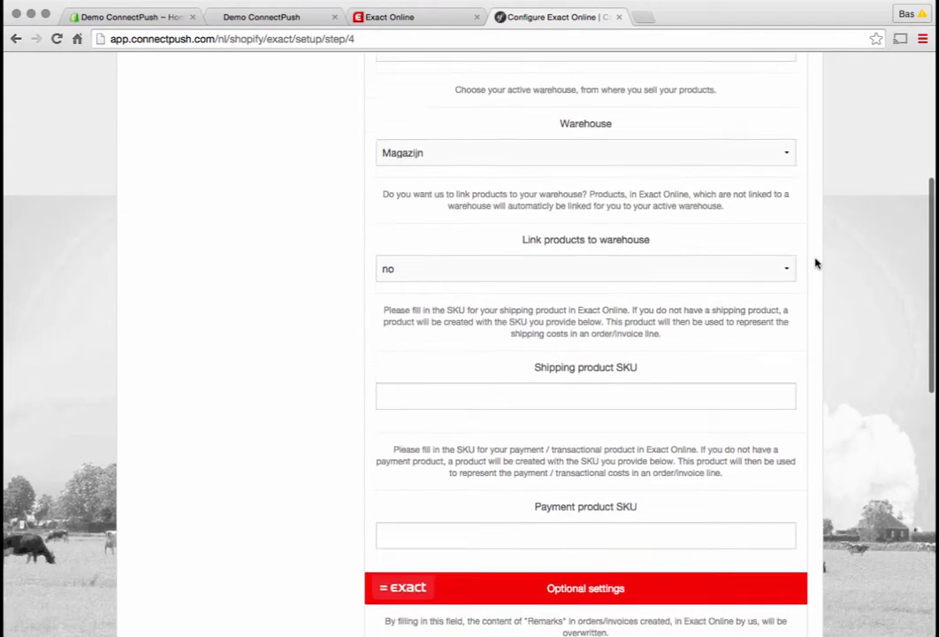
scroll(815, 262, down, 1)
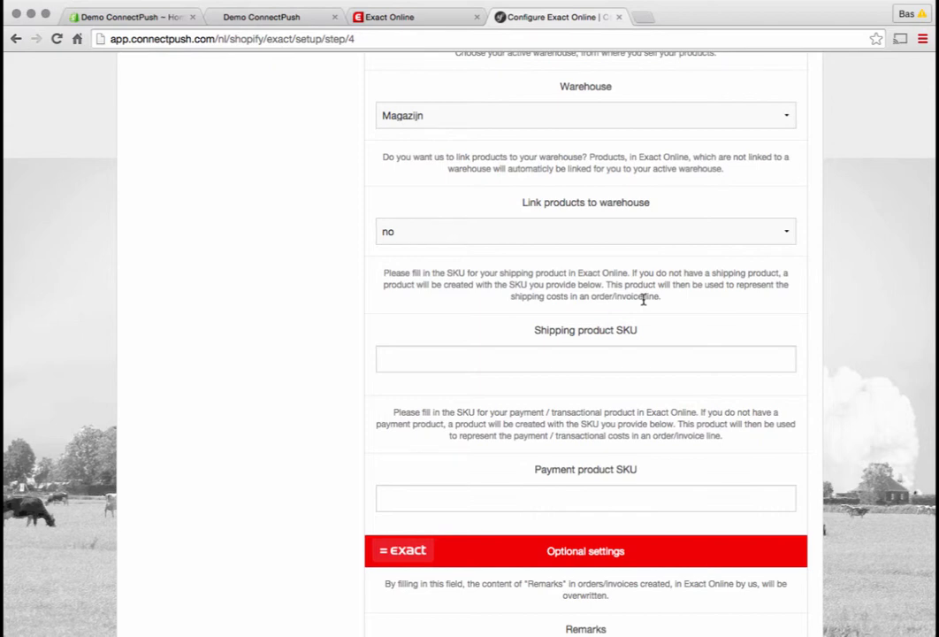
click(575, 352)
text(shi)
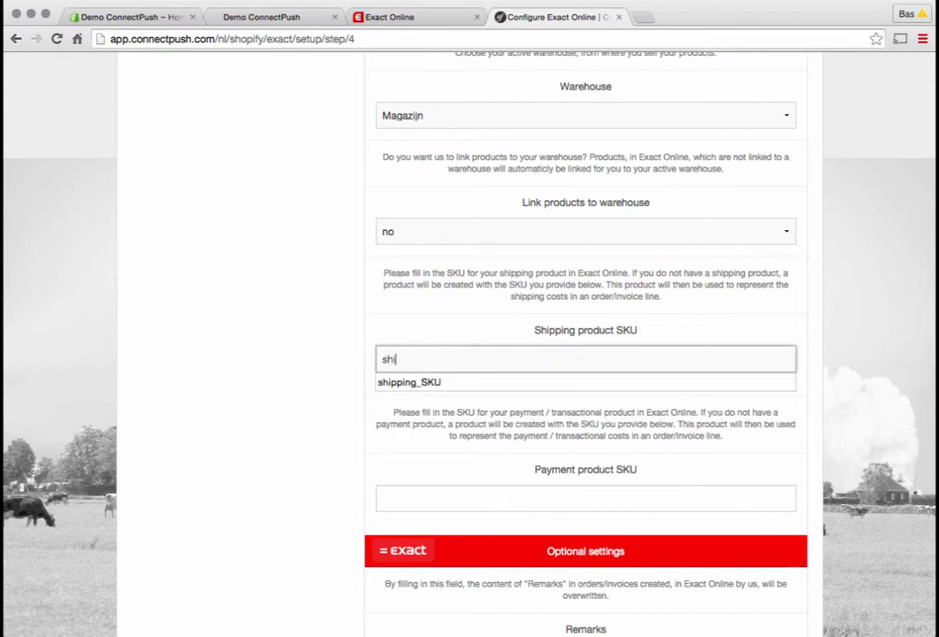
click(584, 381)
key(Tab)
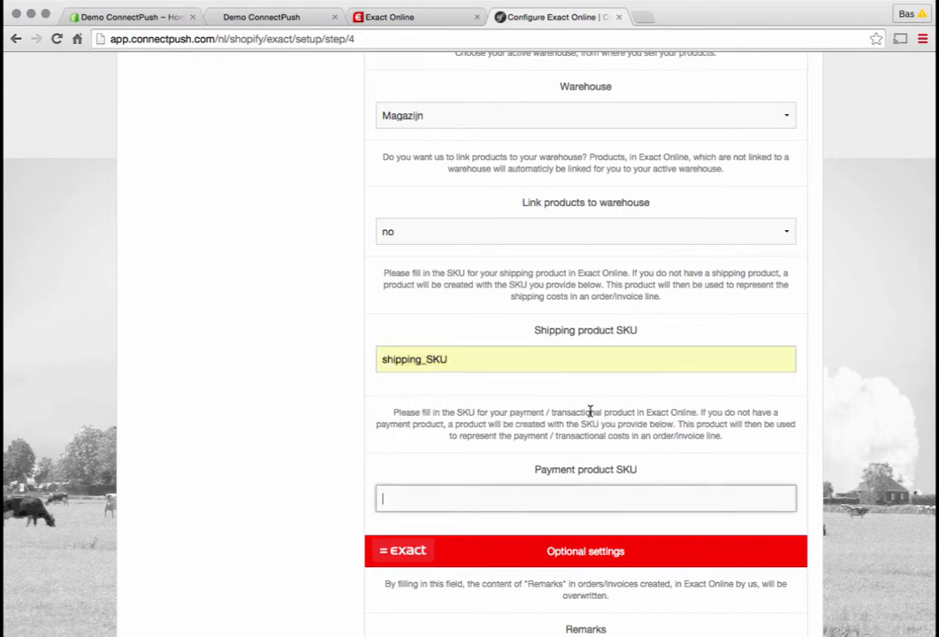
Fill in payment_SKU as the payment product SKU, leave the optional settings empty, and continue to the VAT settings
text(pa)
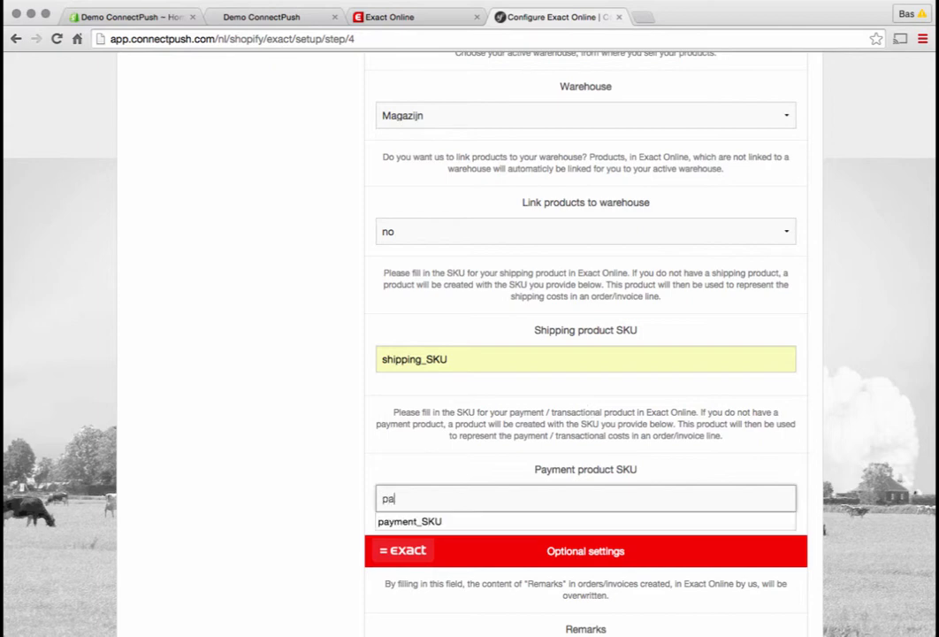
key(Down)
key(Return)
click(622, 432)
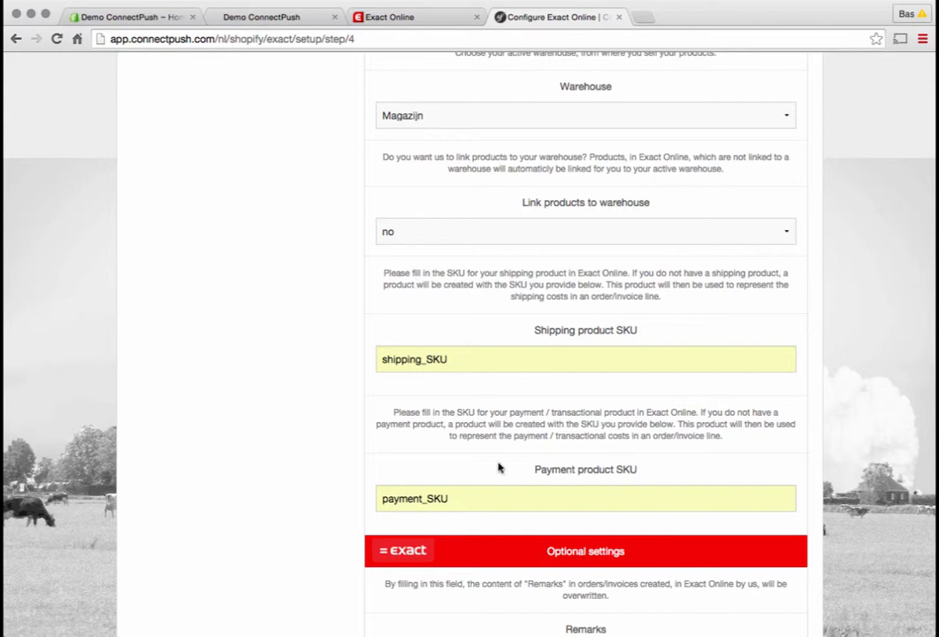
click(459, 472)
scroll(901, 433, down, 5)
scroll(867, 460, down, 1)
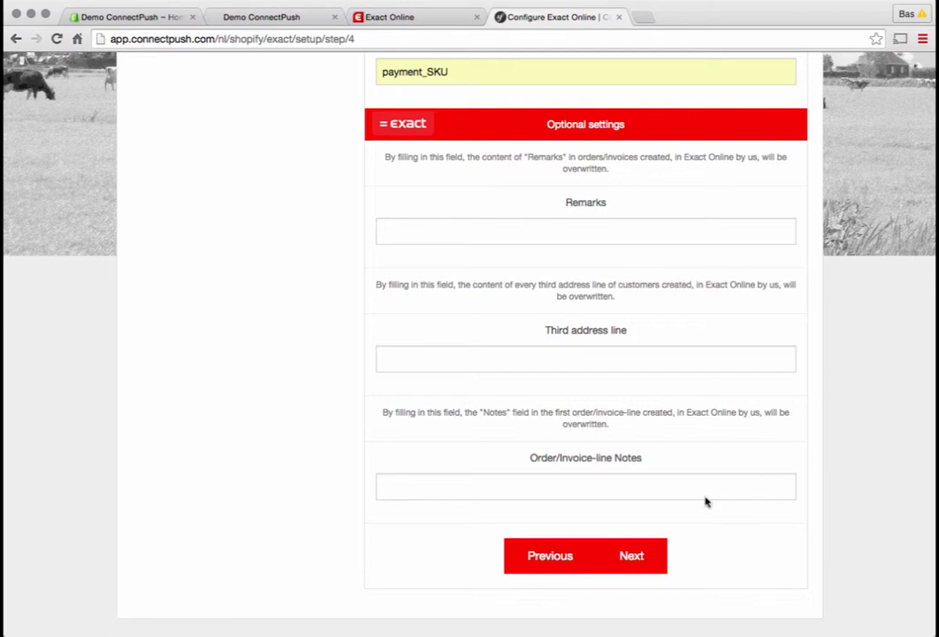
click(643, 570)
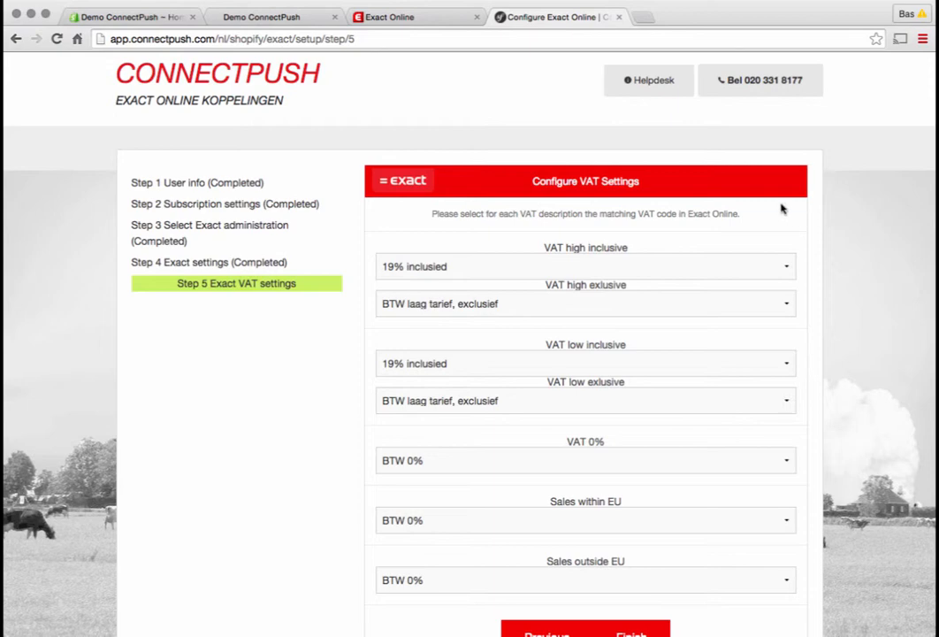
Map VAT high inclusive to "BTW hoog tarief, inclusief" and VAT high exclusive to "BTW hoog tarief, exclusief"
click(553, 263)
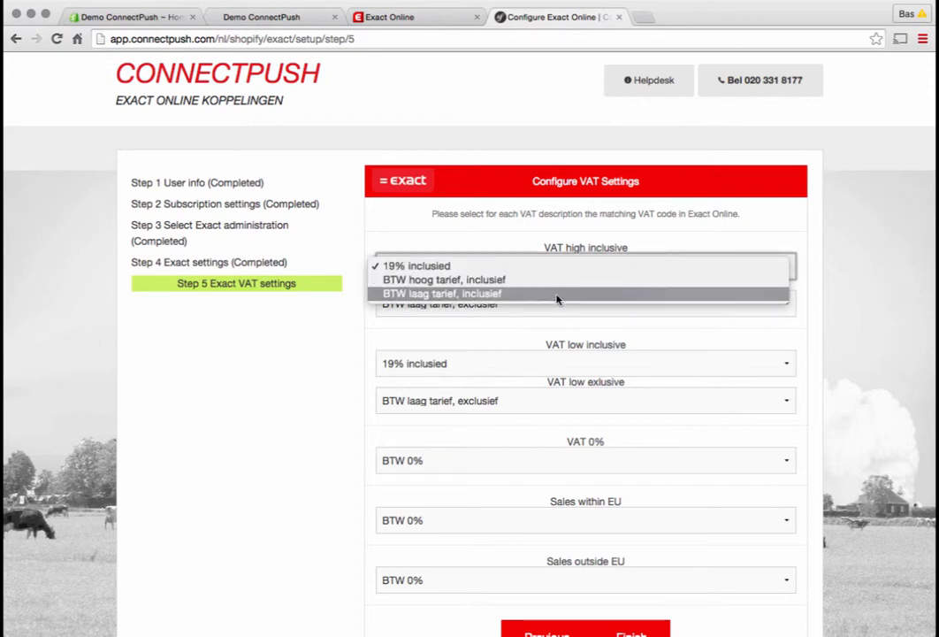
click(556, 281)
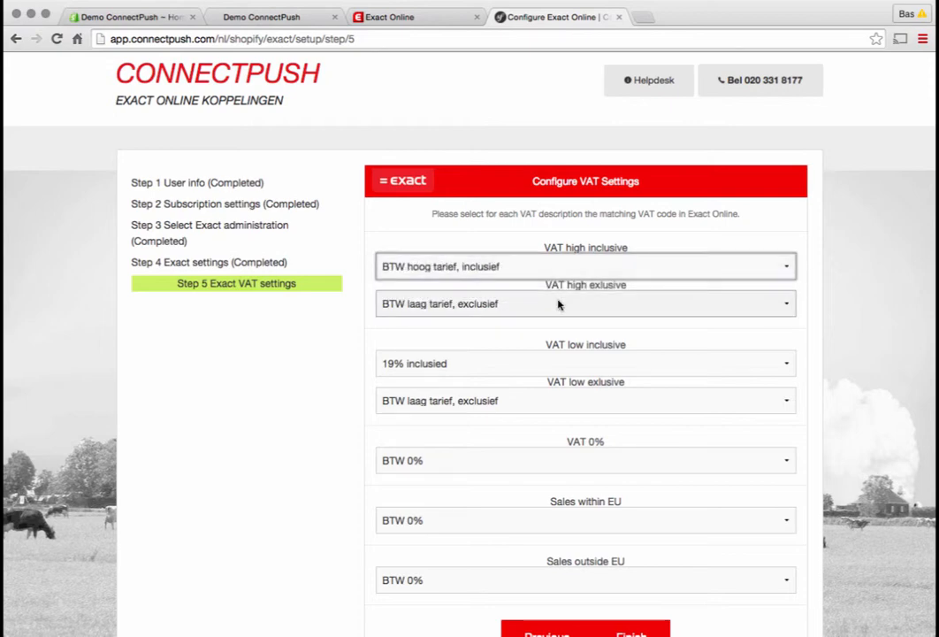
click(558, 304)
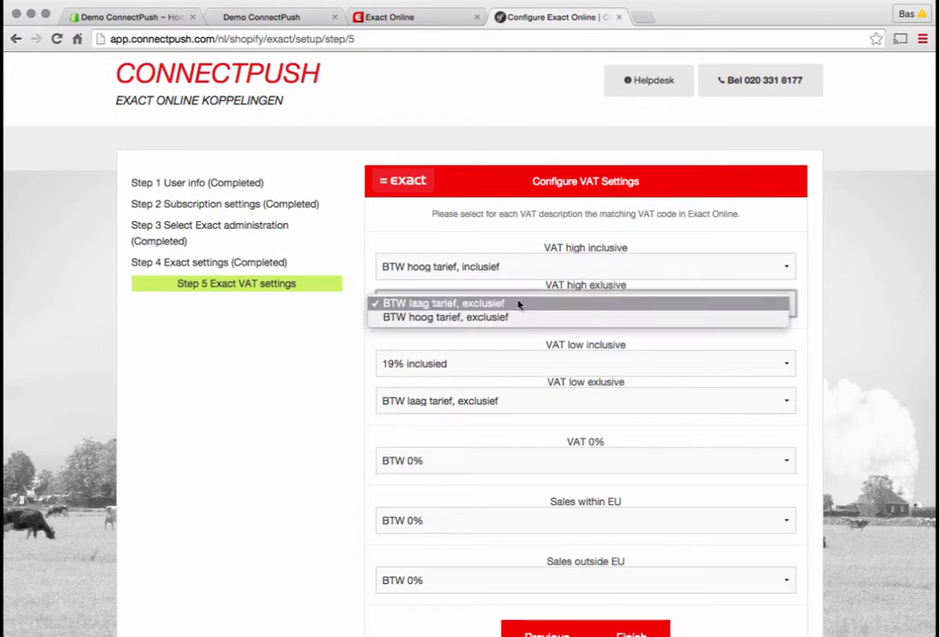
click(472, 320)
Map VAT low inclusive to "BTW laag tarief, inclusief" and keep VAT low exclusive on "BTW laag tarief, exclusief"
click(480, 355)
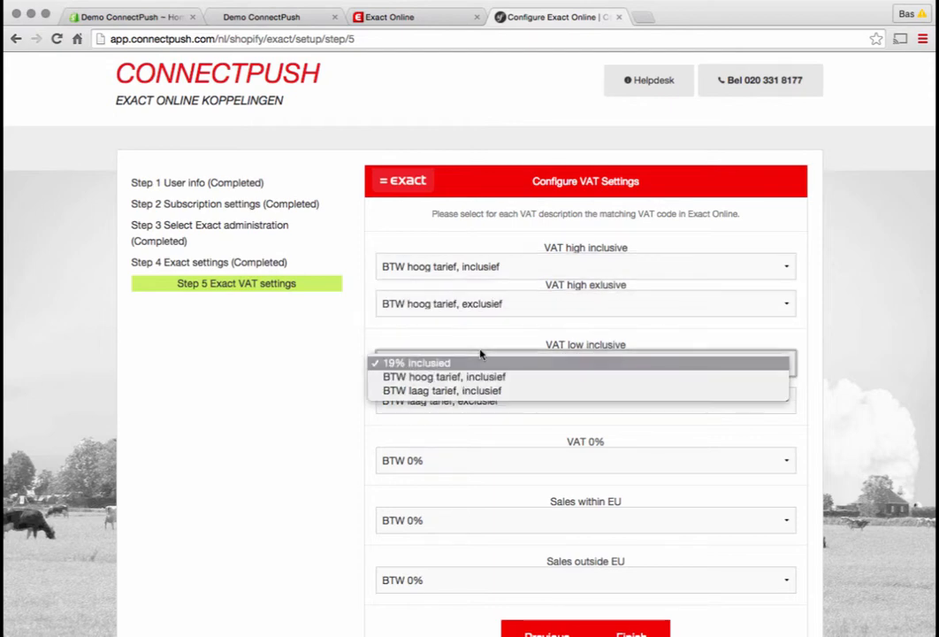
click(480, 390)
click(487, 399)
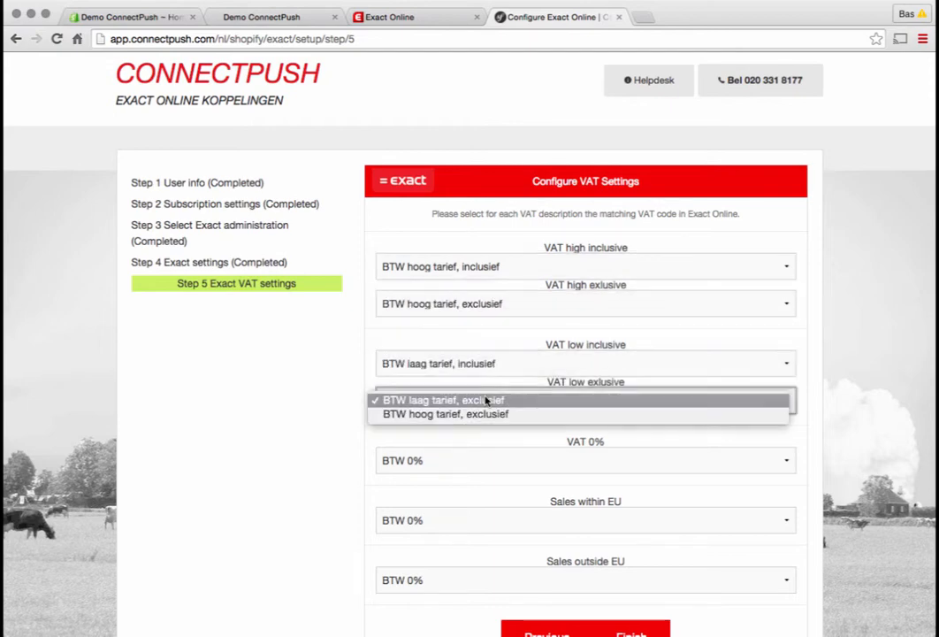
click(488, 398)
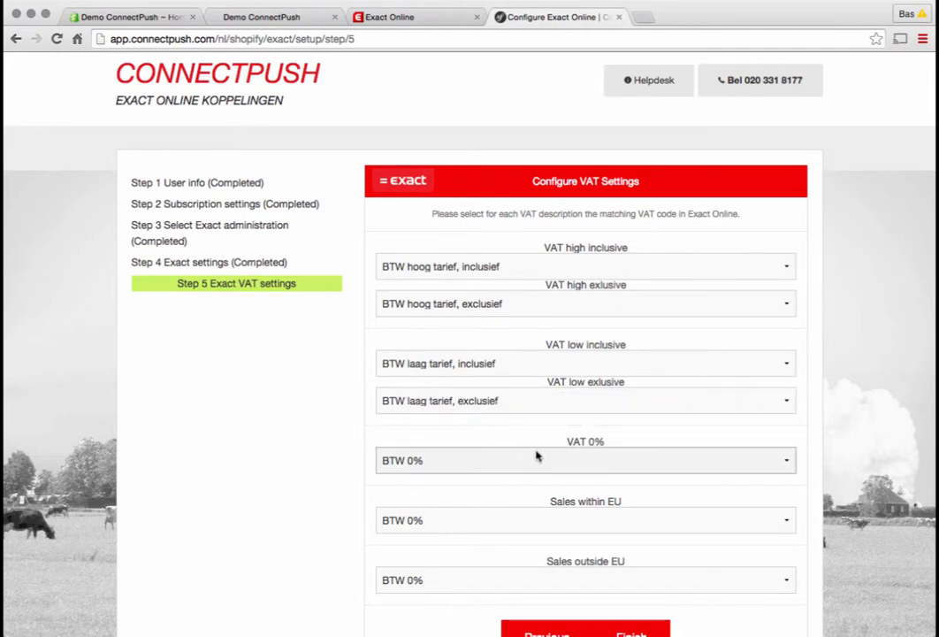
Map sales within the EU to "0% binnen eu" and sales outside the EU to "0% buiten eu", and finish the setup
click(542, 518)
click(531, 548)
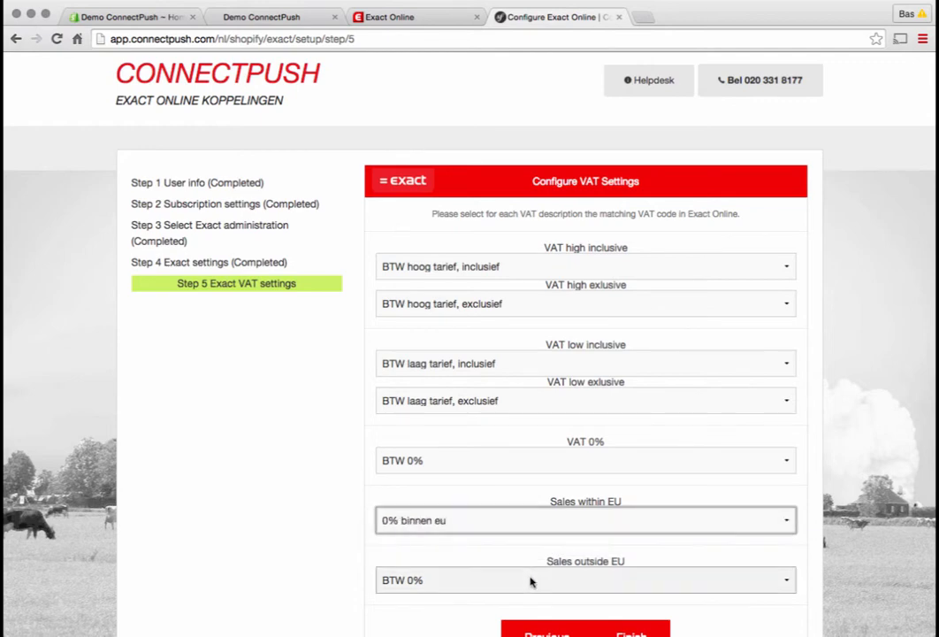
click(529, 580)
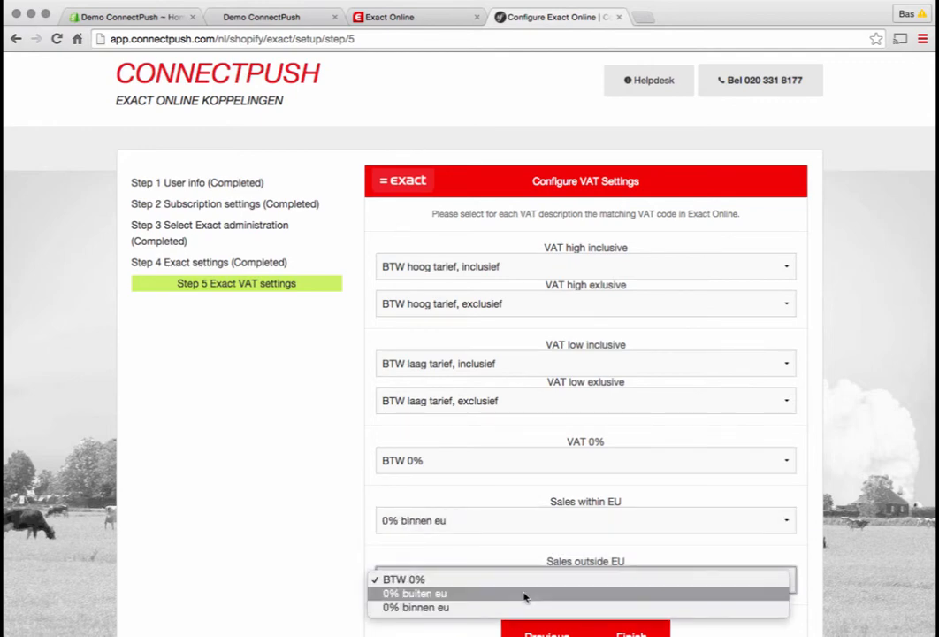
click(522, 593)
scroll(343, 556, down, 2)
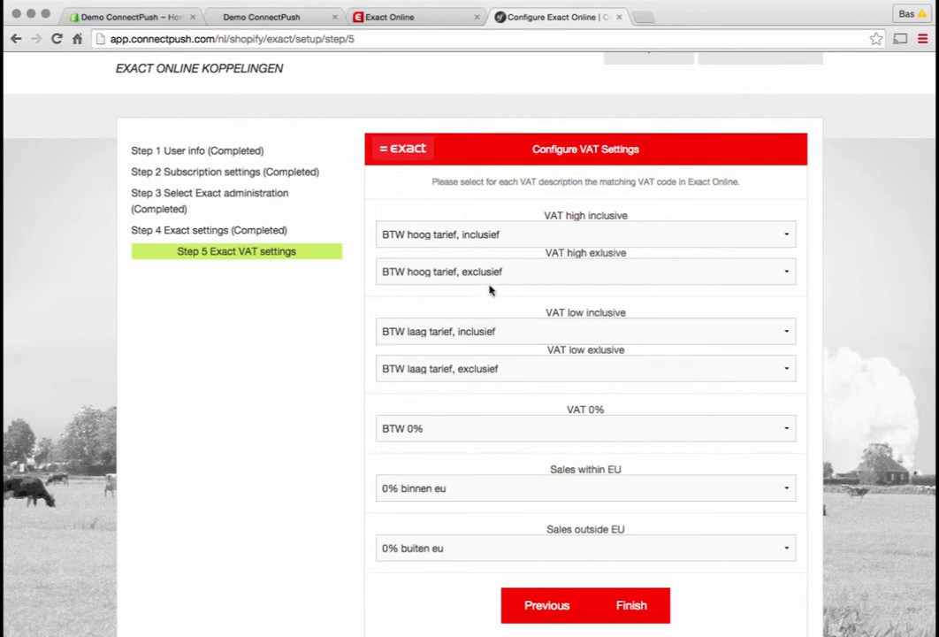
click(662, 607)
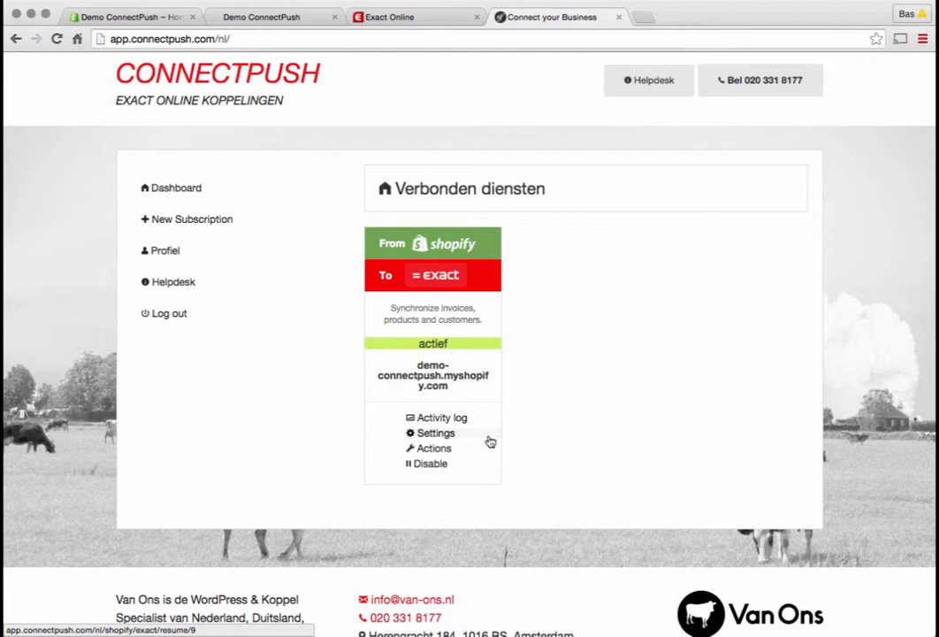
Review all four settings pages of the Shopify-to-Exact connection without changing values, and finish back on the dashboard
click(457, 437)
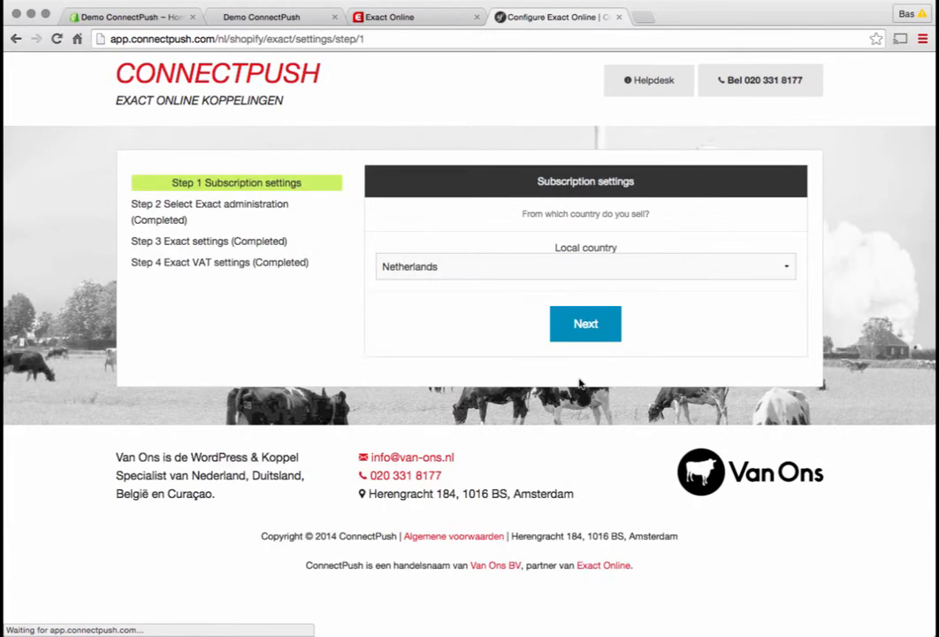
click(589, 322)
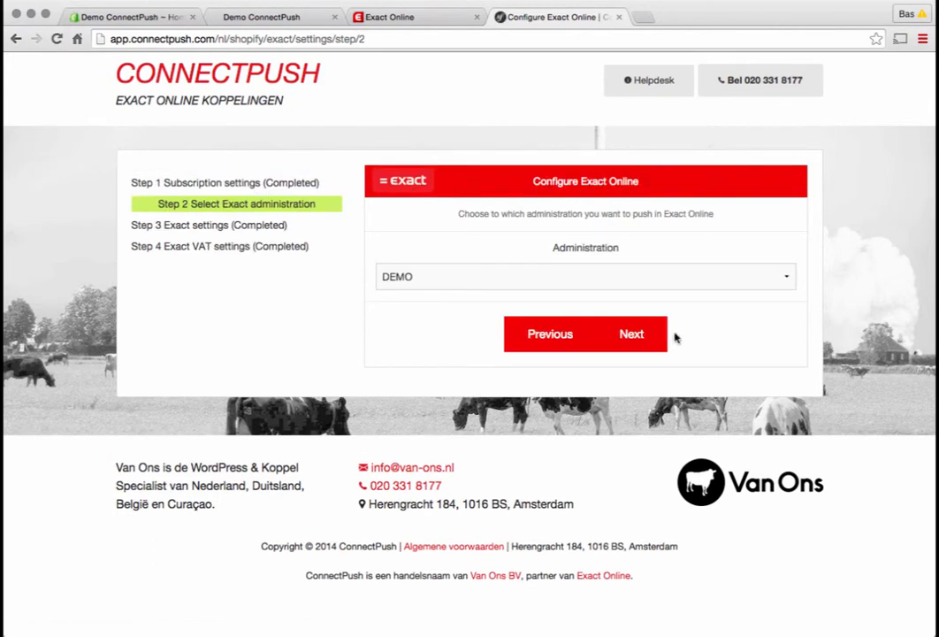
click(566, 336)
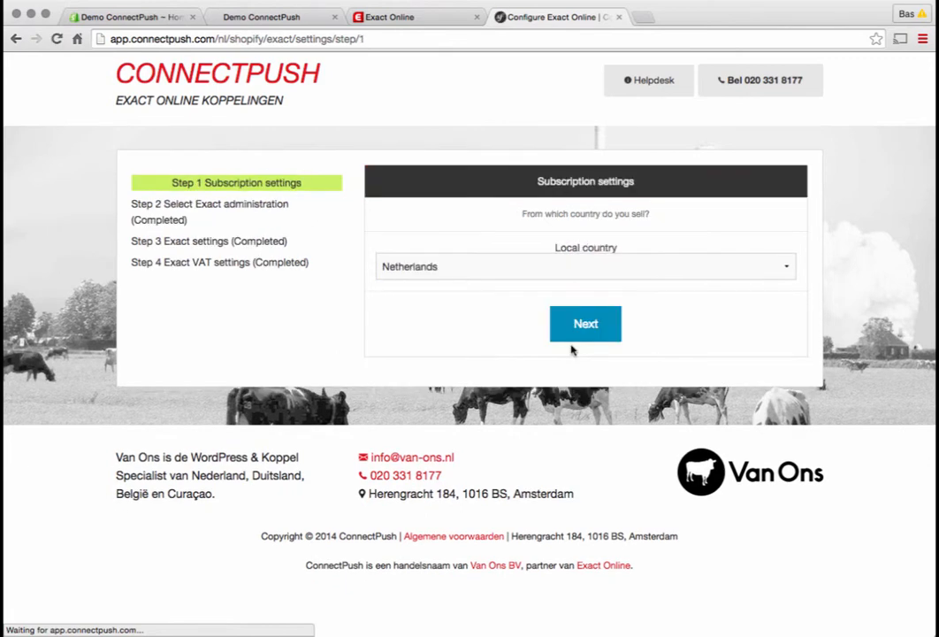
click(594, 333)
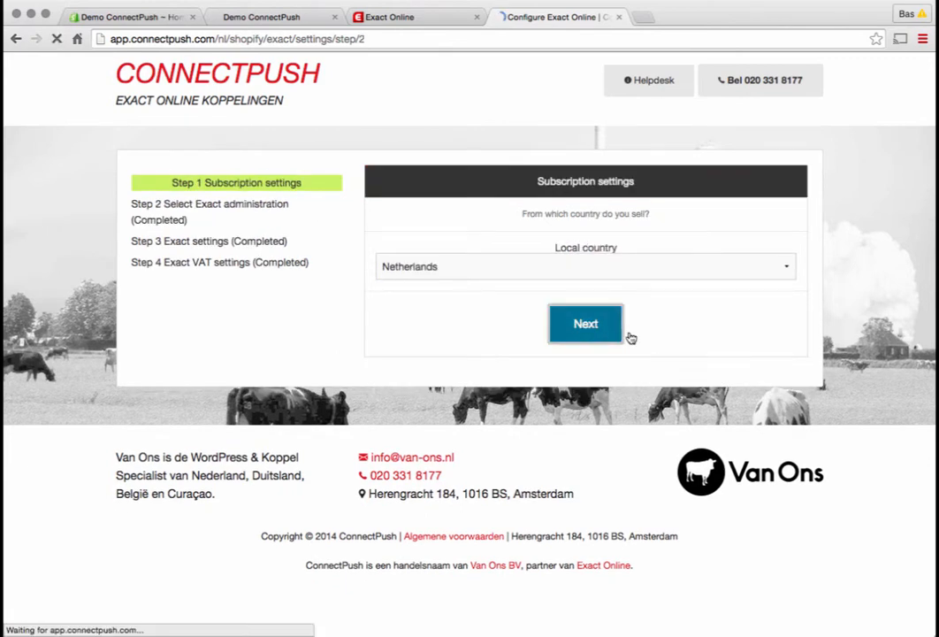
click(629, 344)
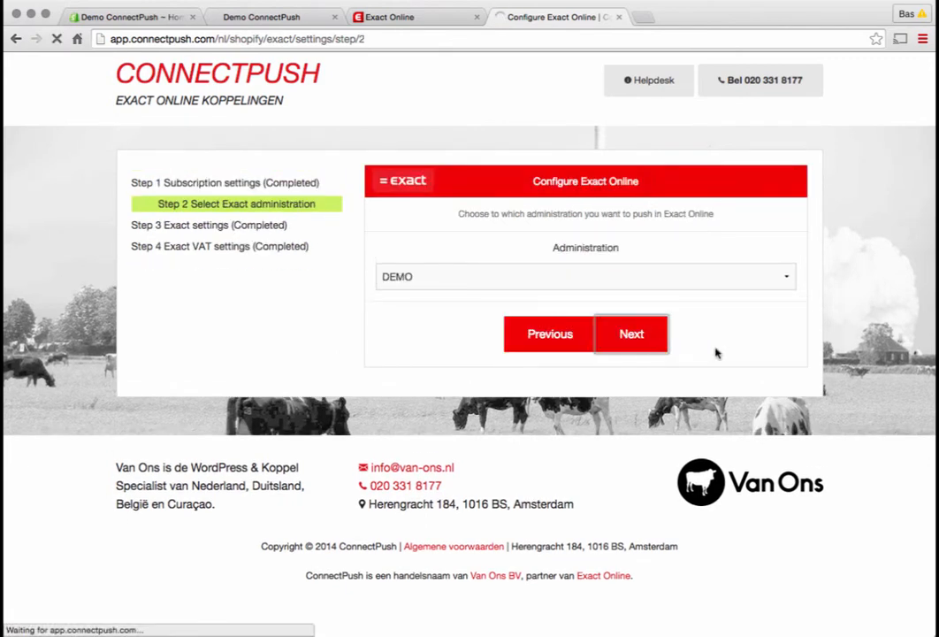
scroll(673, 411, down, 6)
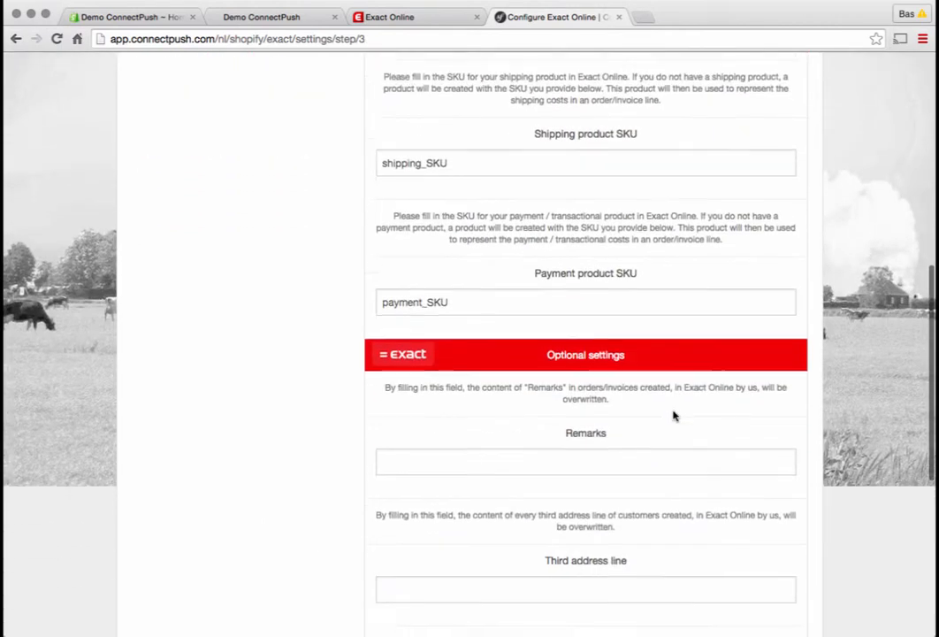
scroll(673, 415, down, 5)
click(616, 389)
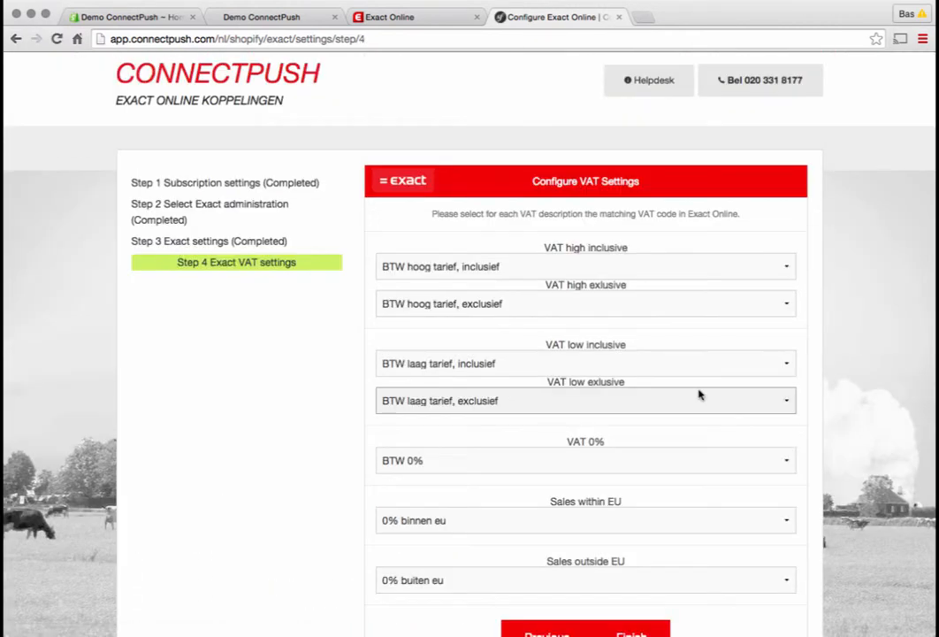
scroll(681, 425, down, 5)
click(645, 379)
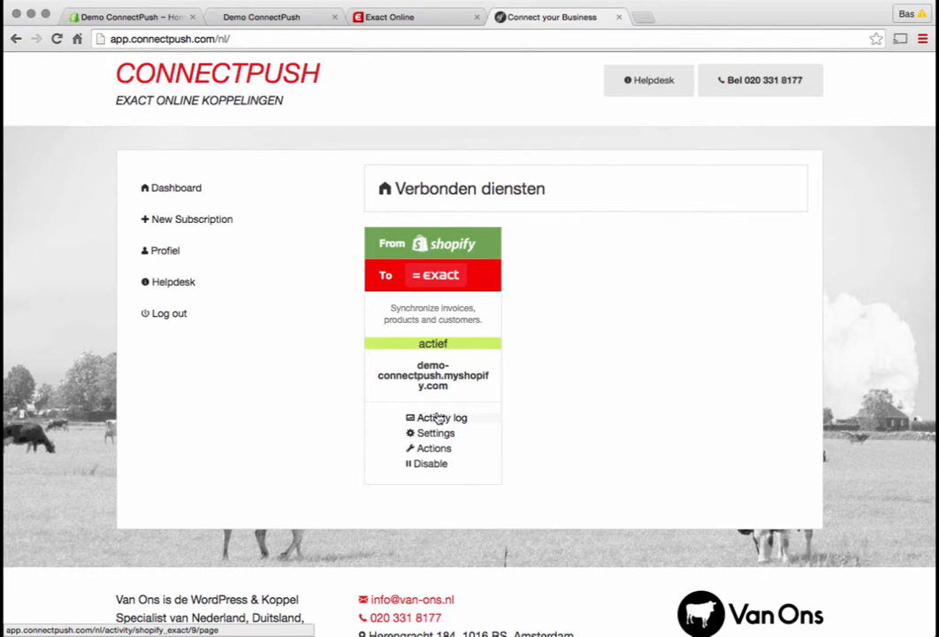
View the activity log of the Shopify-to-Exact connection and return to the dashboard
click(439, 419)
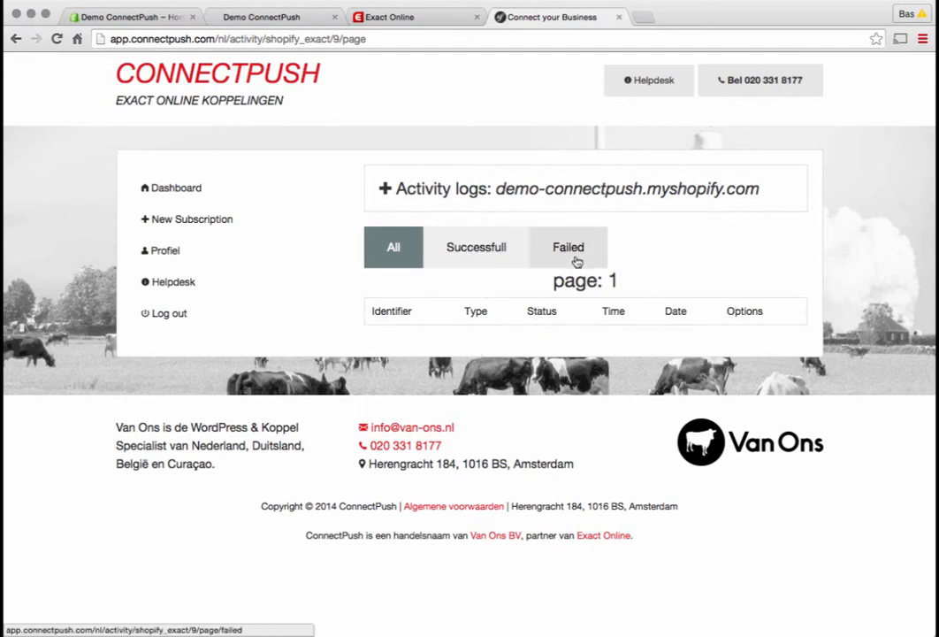
key(BackSpace)
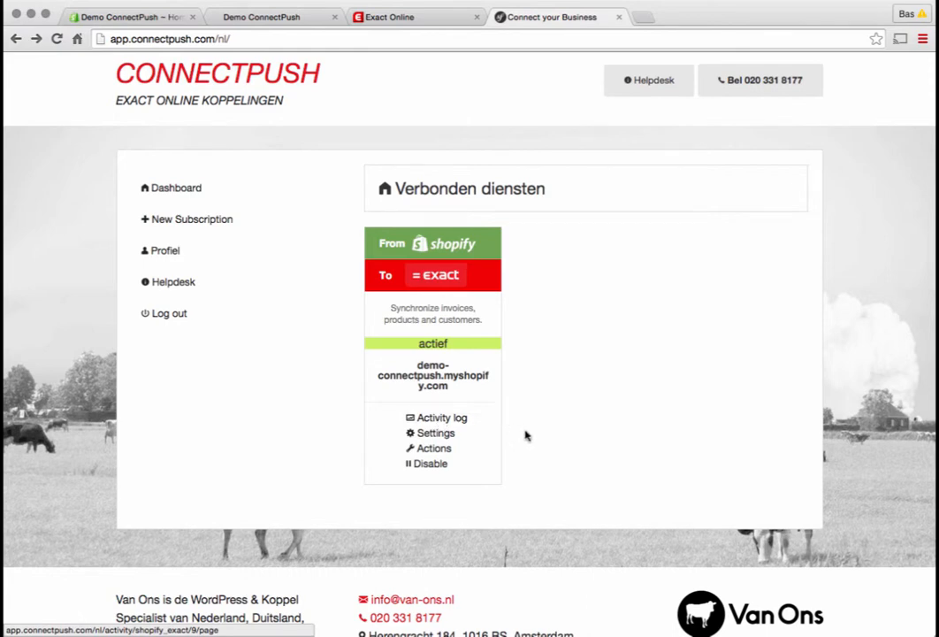
Examine the automated and manual invoice sync options among the connection's actions, and return to the dashboard
click(455, 448)
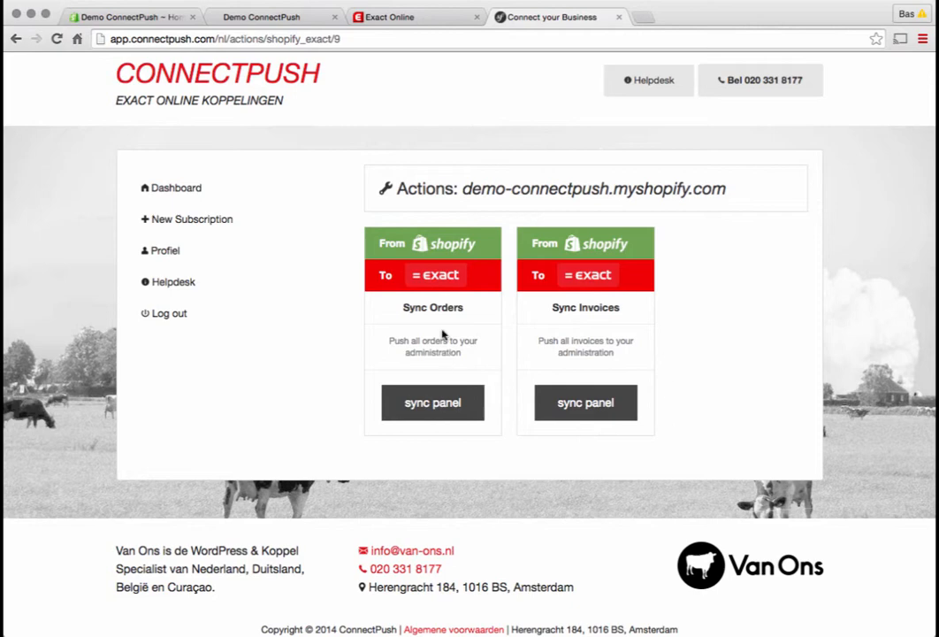
click(596, 399)
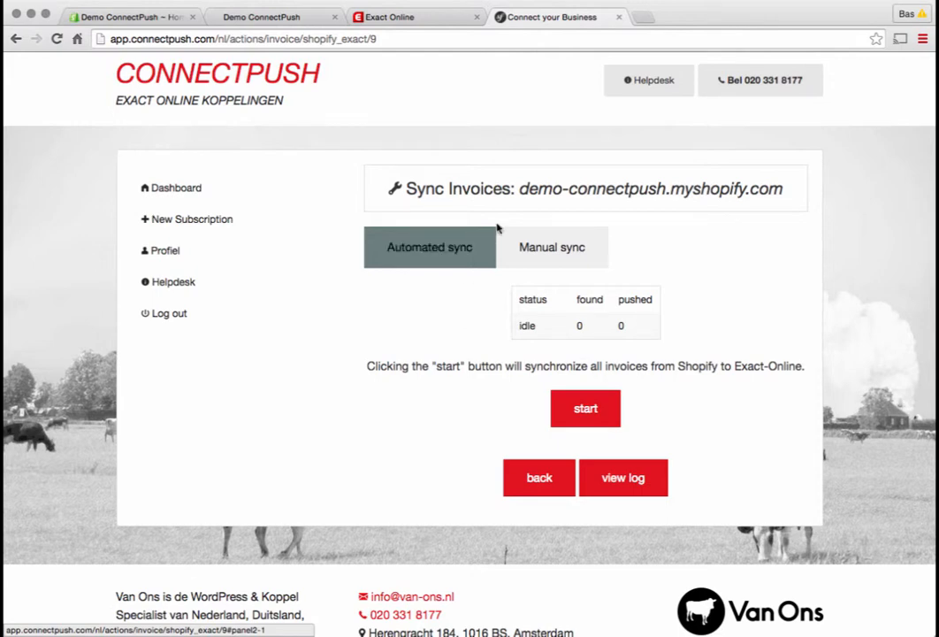
click(562, 248)
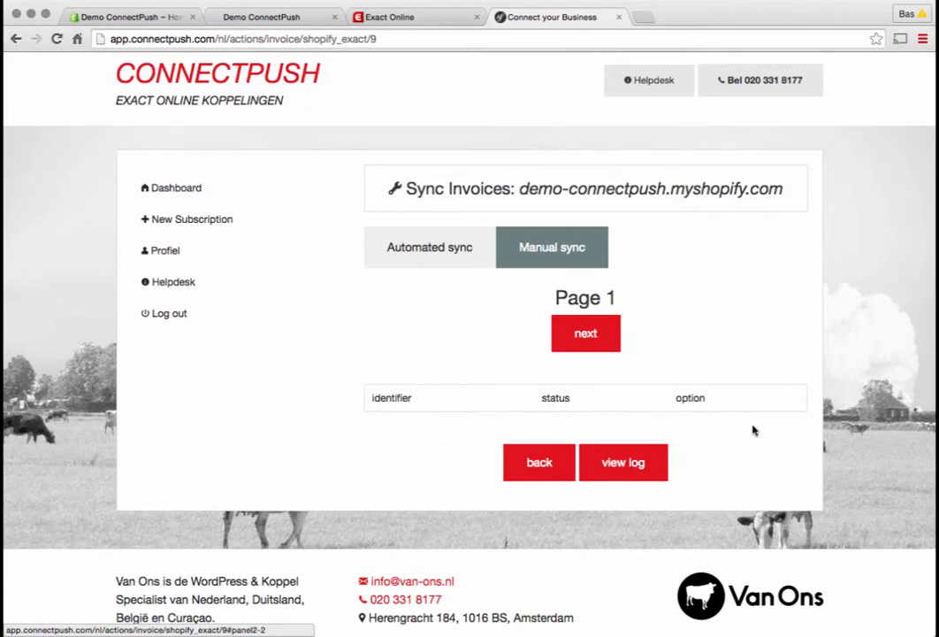
click(607, 348)
click(175, 191)
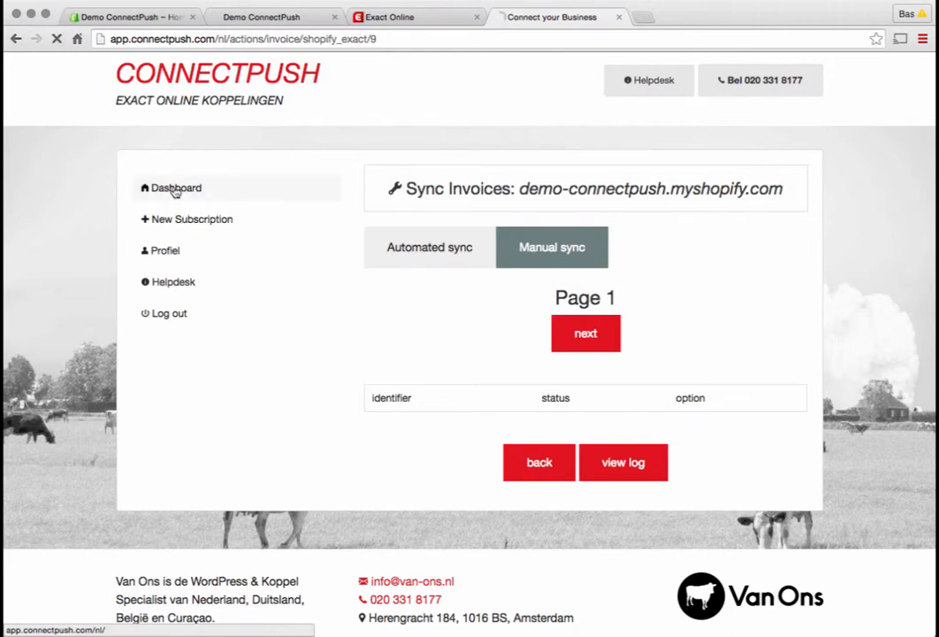